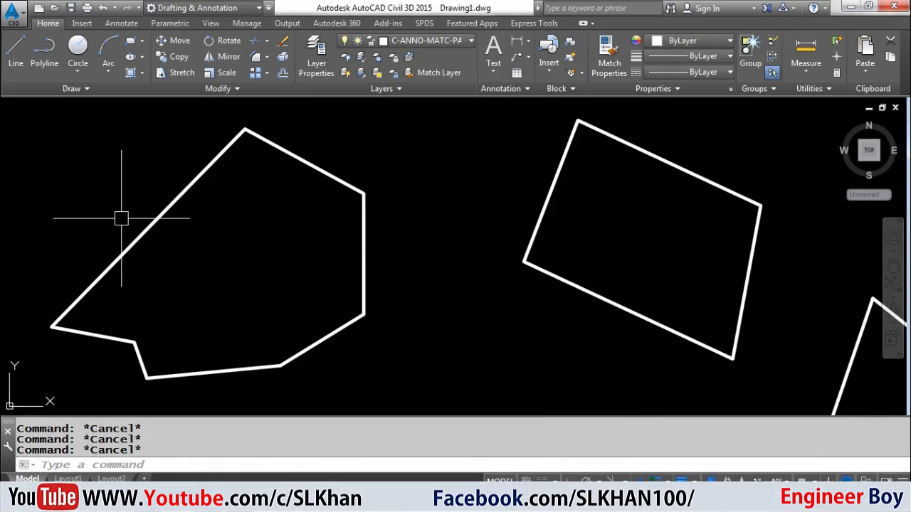
mouse_move(171, 235)
middle_down()
mouse_move(160, 264)
mouse_move(351, 252)
mouse_move(590, 254)
middle_up()
click(358, 210)
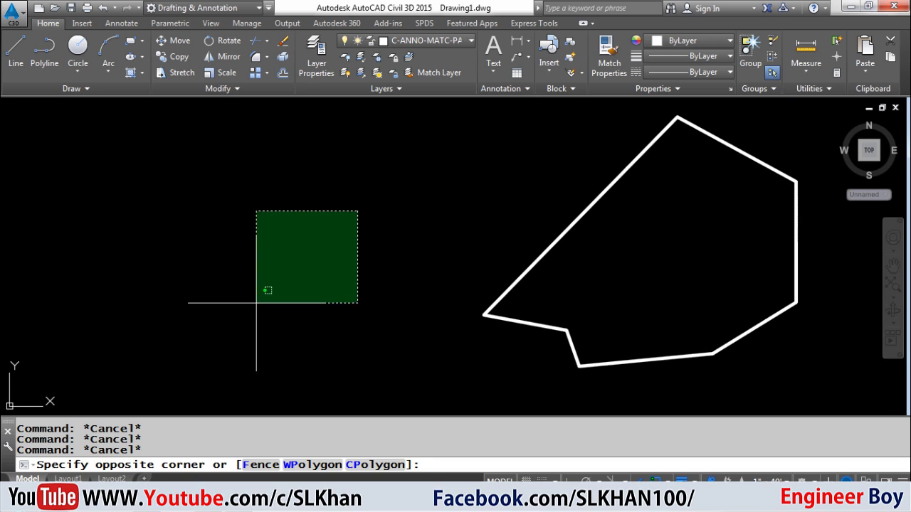
click(171, 383)
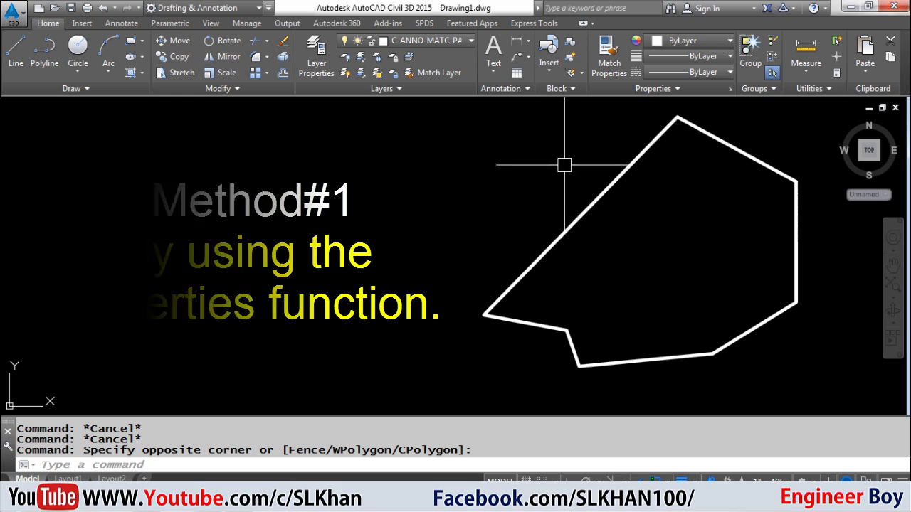
click(608, 186)
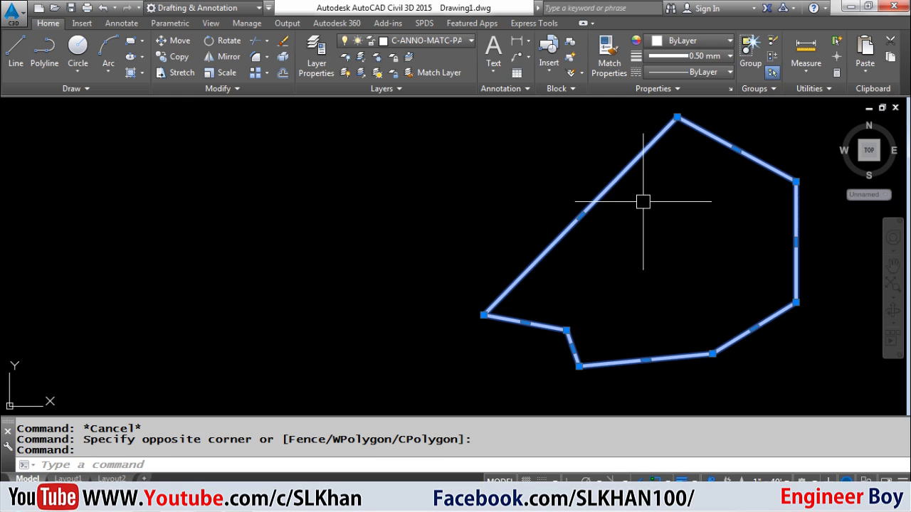
key(Escape)
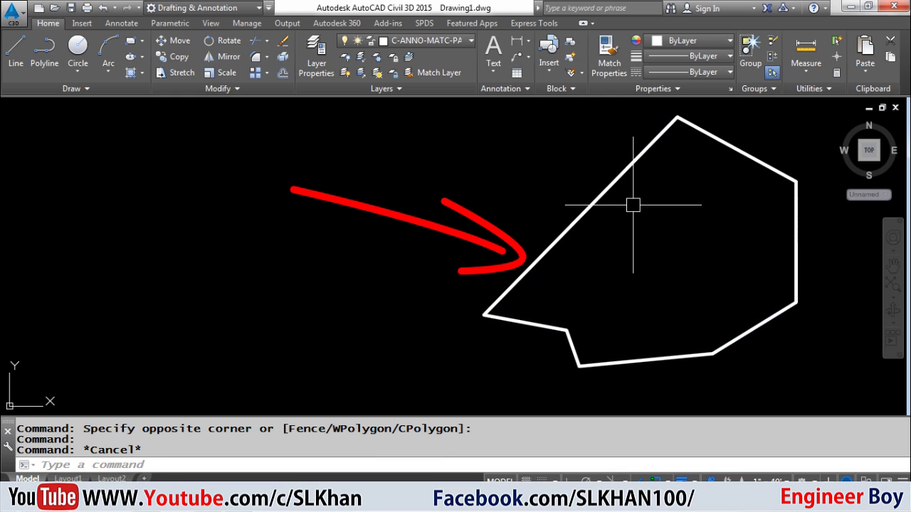
key(Escape)
key(Escape)
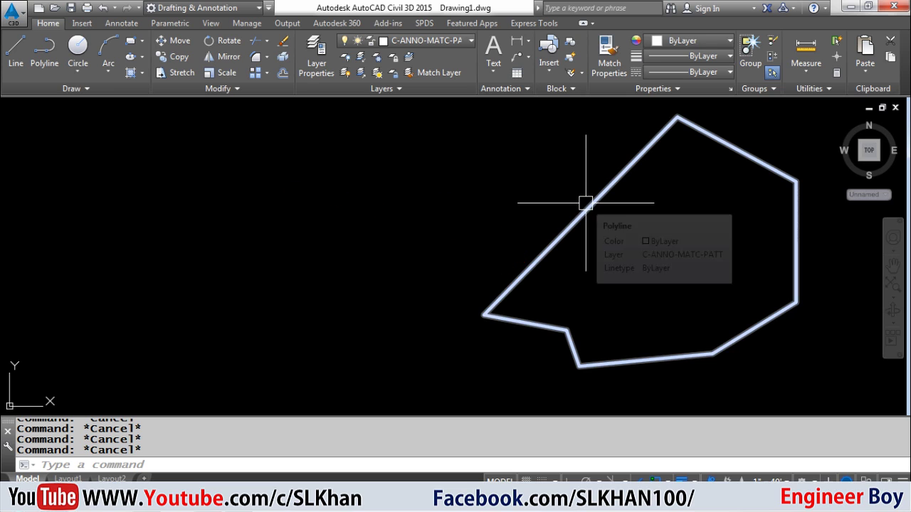
click(560, 231)
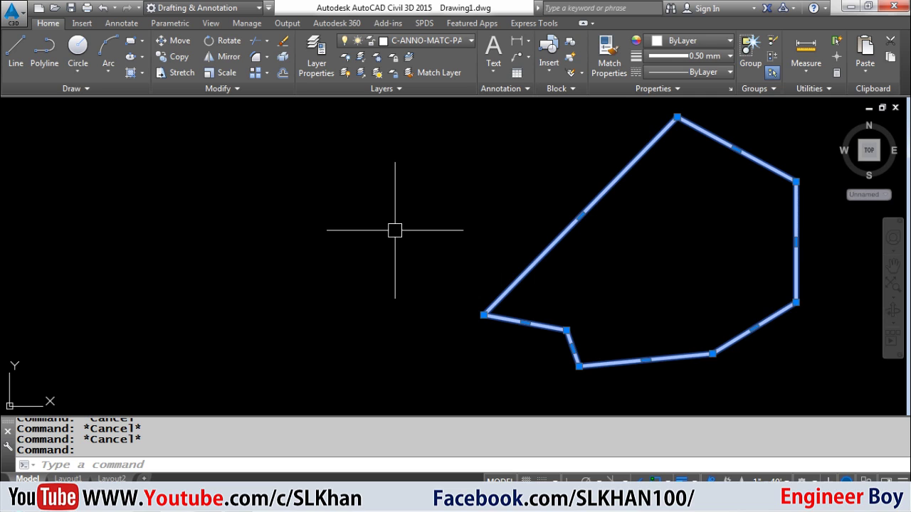
key(Escape)
key(Escape)
key(Escape)
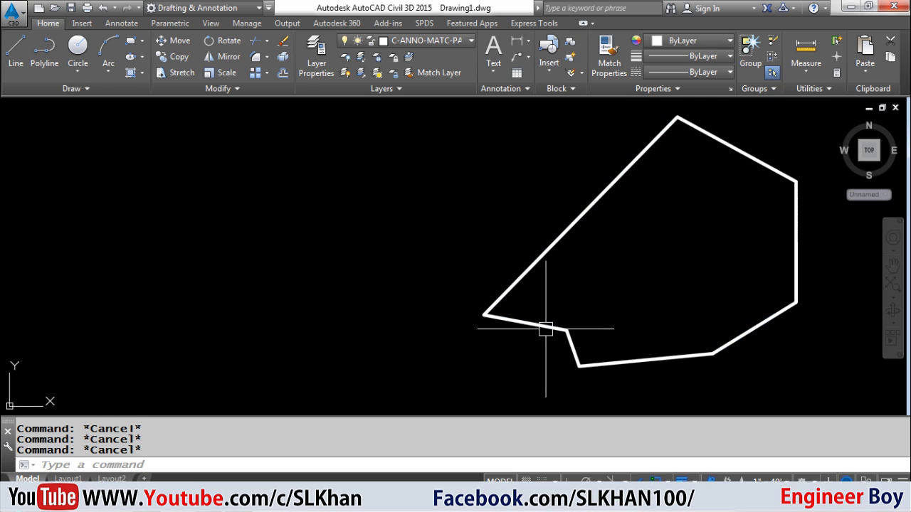
text(o)
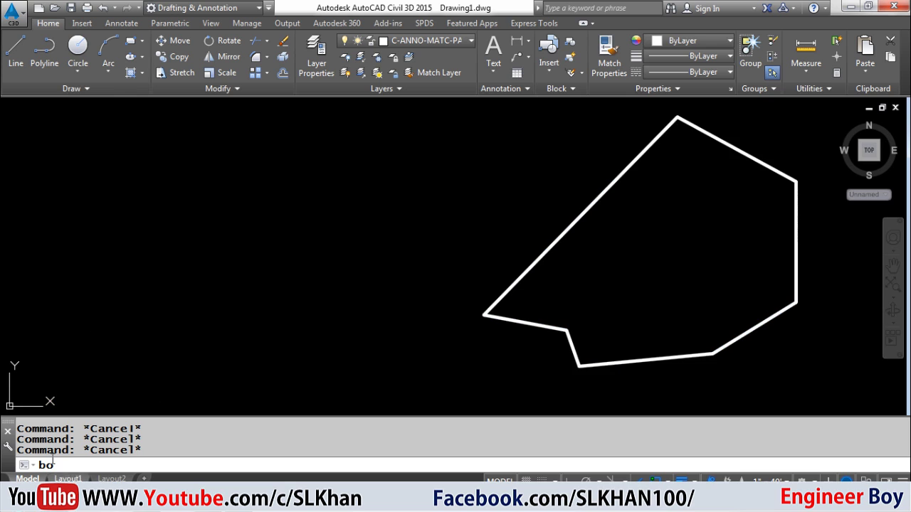
key(Return)
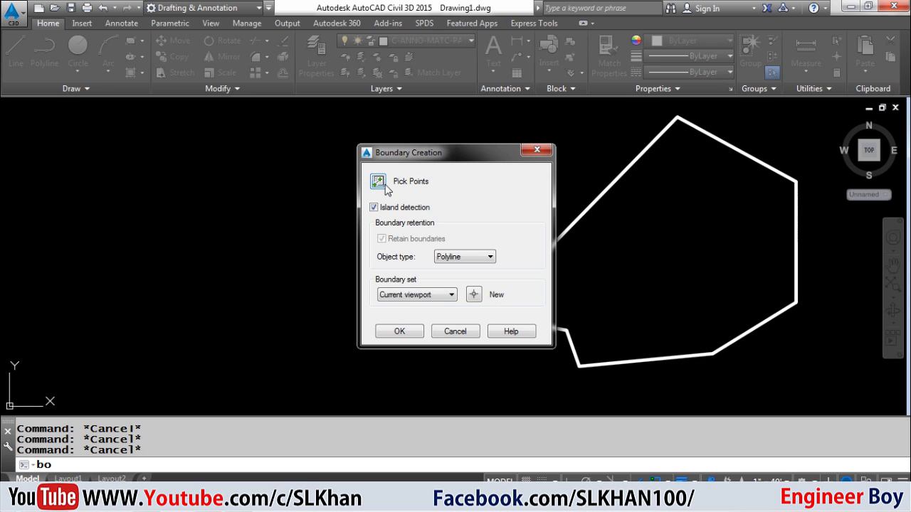
key(Escape)
key(Escape)
- Read the area and length of the leftmost closed polyline in its object properties, and clear the selection
click(588, 213)
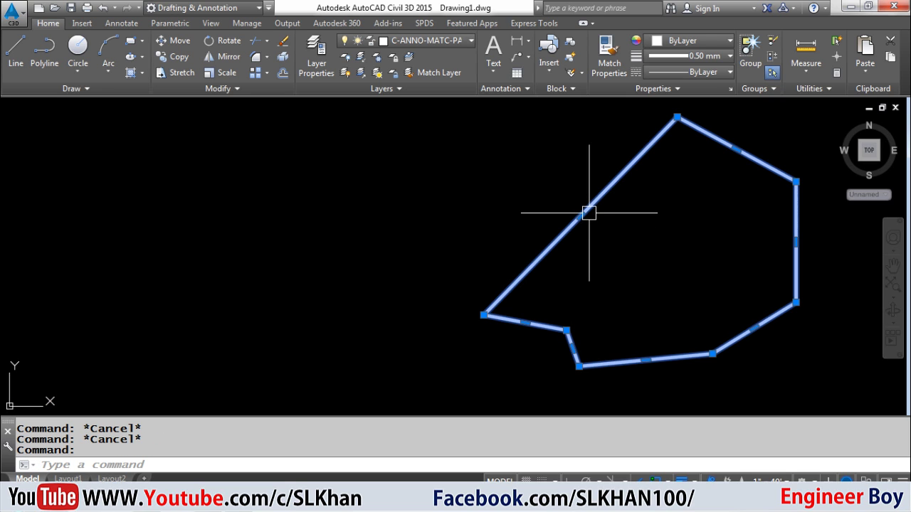
right_click(587, 213)
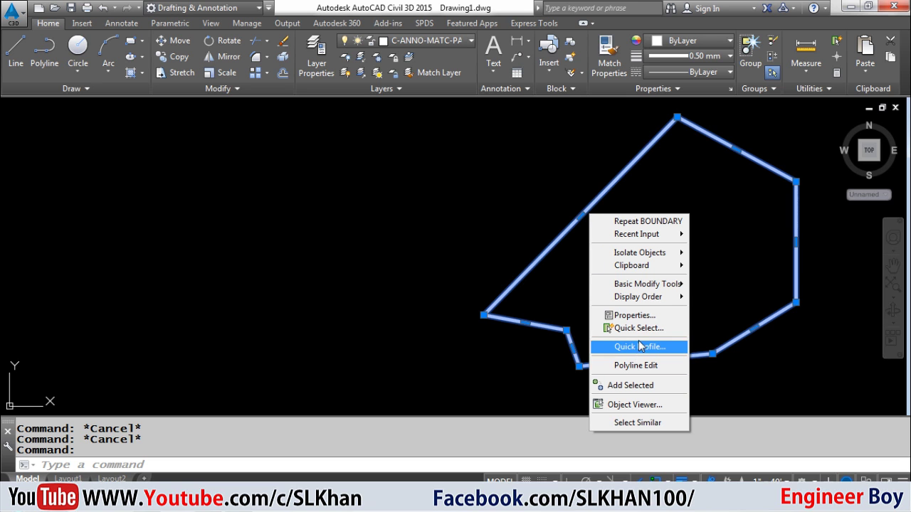
click(640, 317)
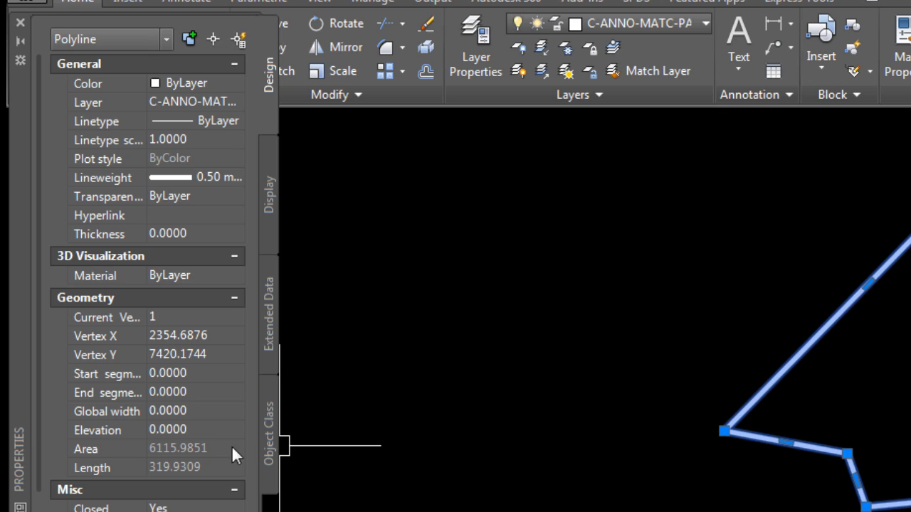
click(206, 447)
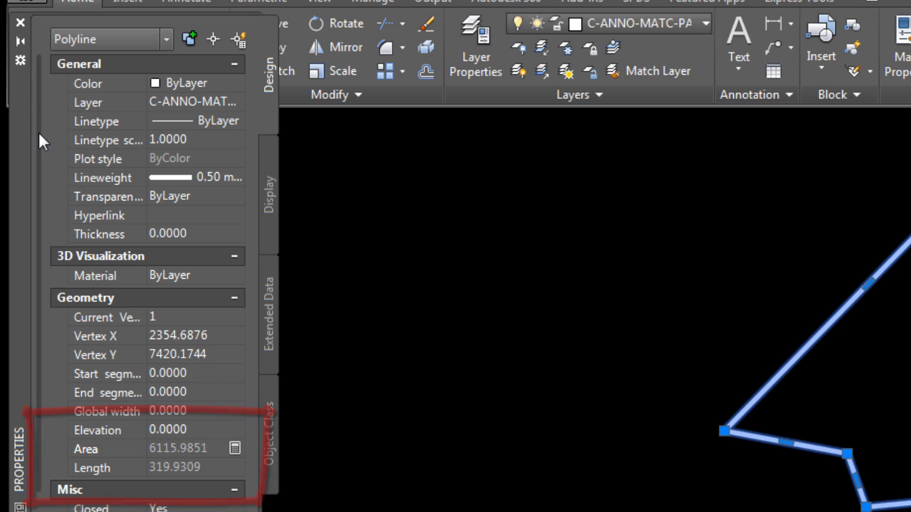
key(ctrl+1)
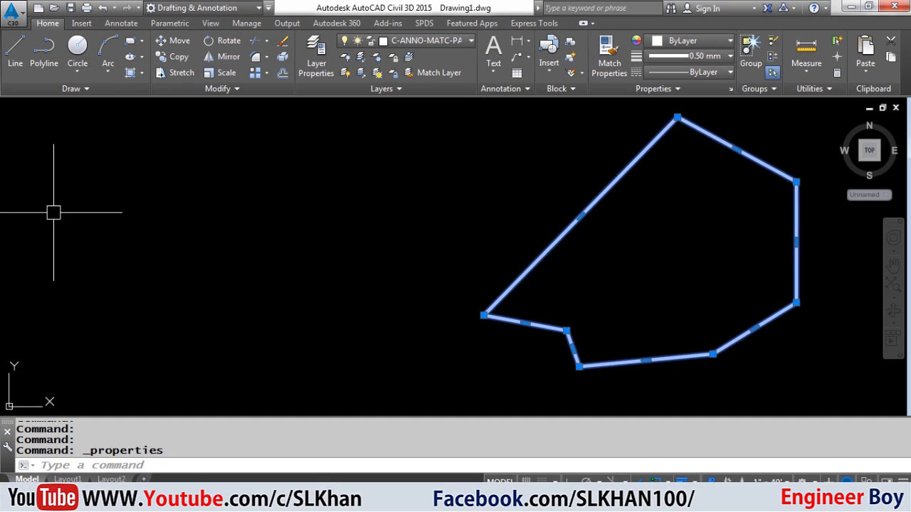
scroll(64, 222, down, 2)
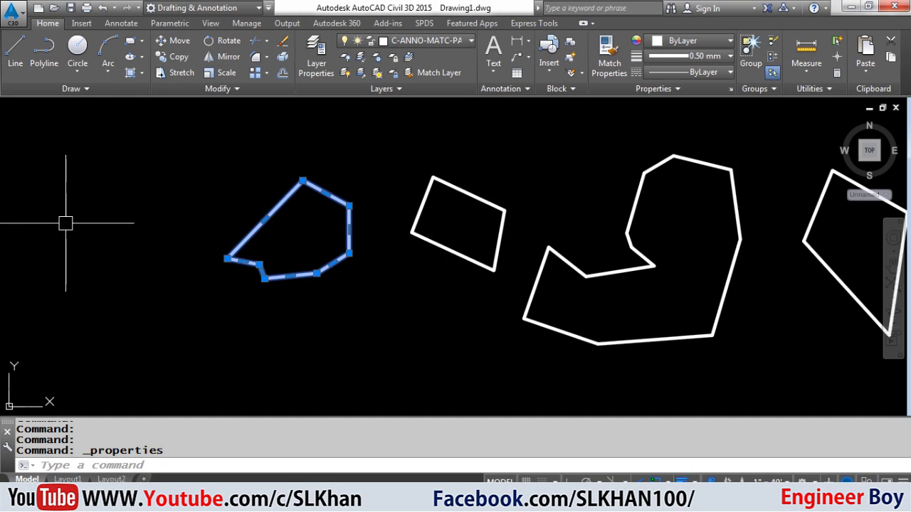
key(Escape)
key(Escape)
- Run LIST on the four-sided polyline beside the first shape, highlight its area and perimeter, and close the report
scroll(439, 204, up, 1)
scroll(439, 203, up, 1)
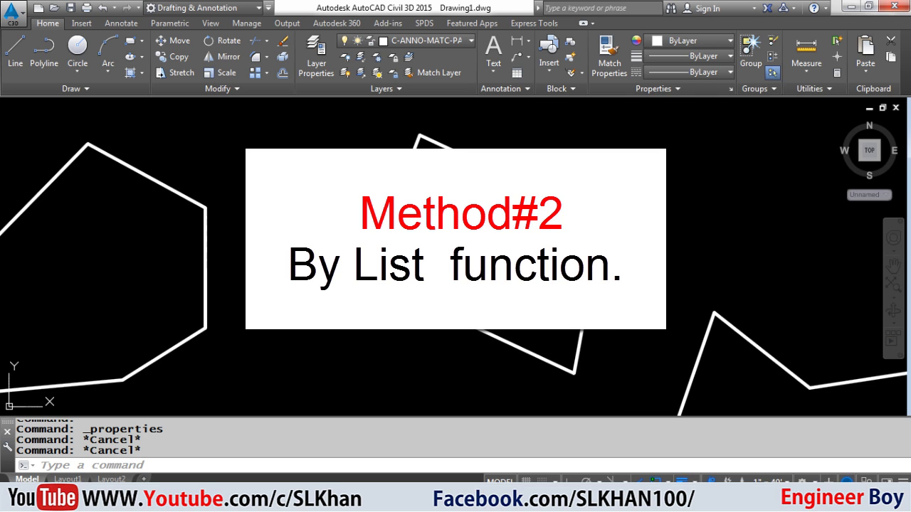
scroll(456, 233, down, 1)
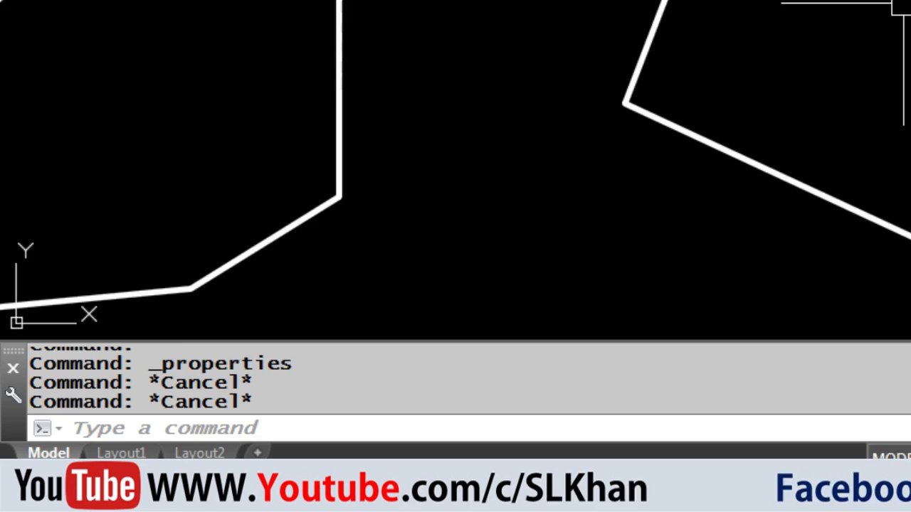
key(Escape)
text(list)
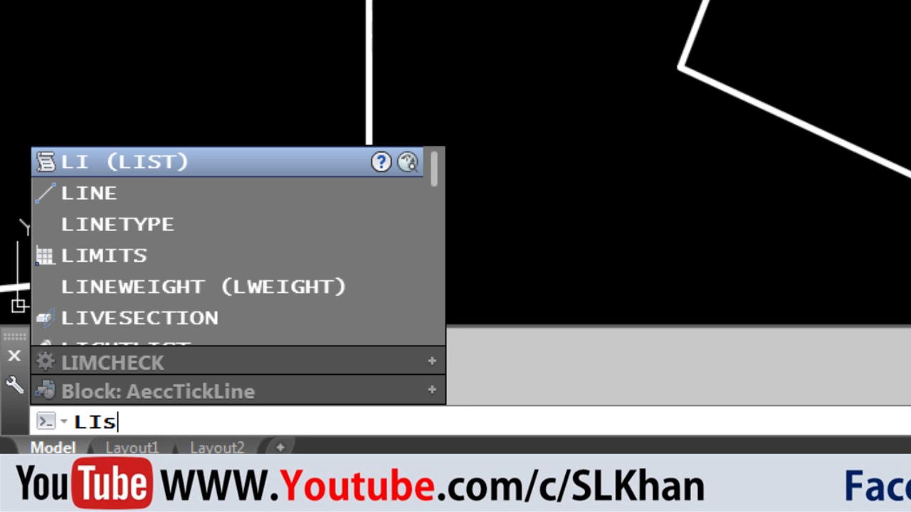
key(Return)
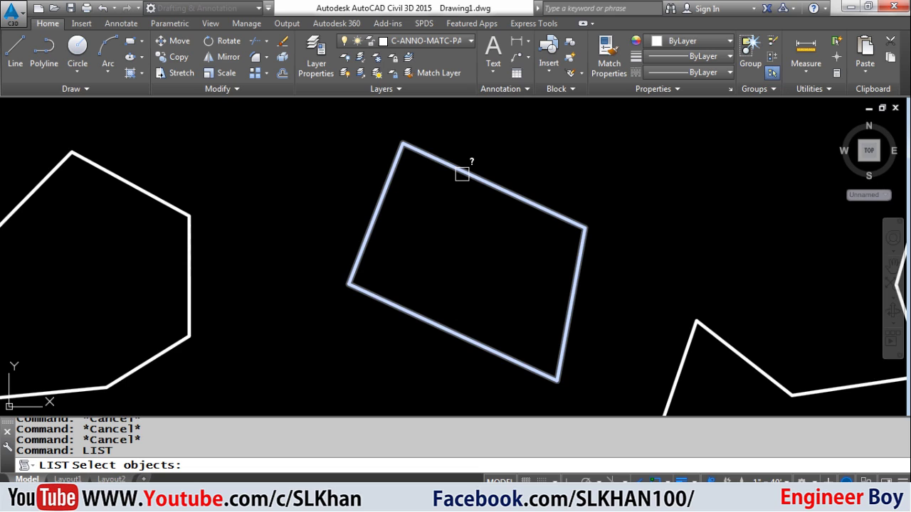
click(461, 175)
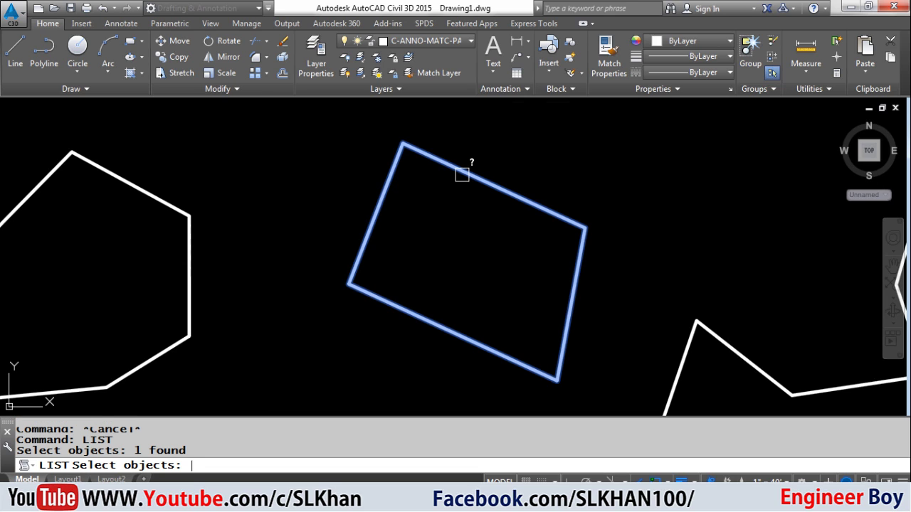
key(Return)
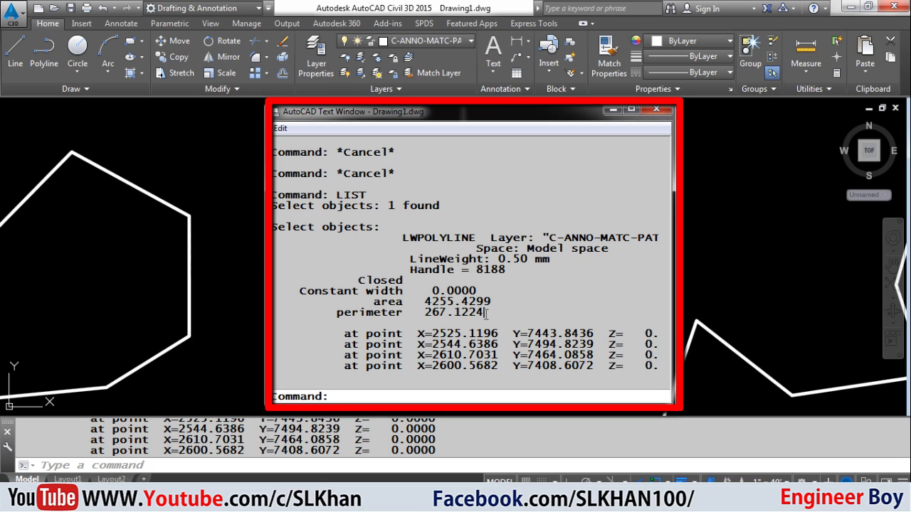
drag(408, 313, 343, 306)
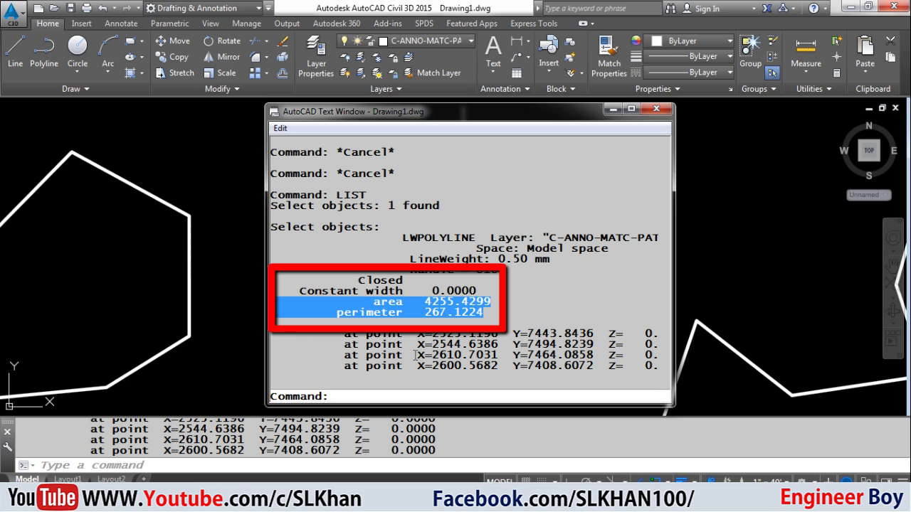
click(660, 109)
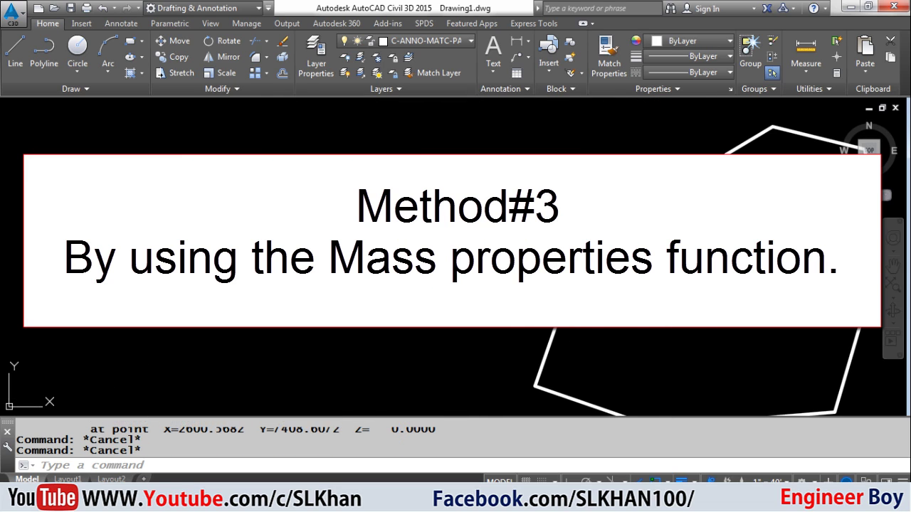
key(Escape)
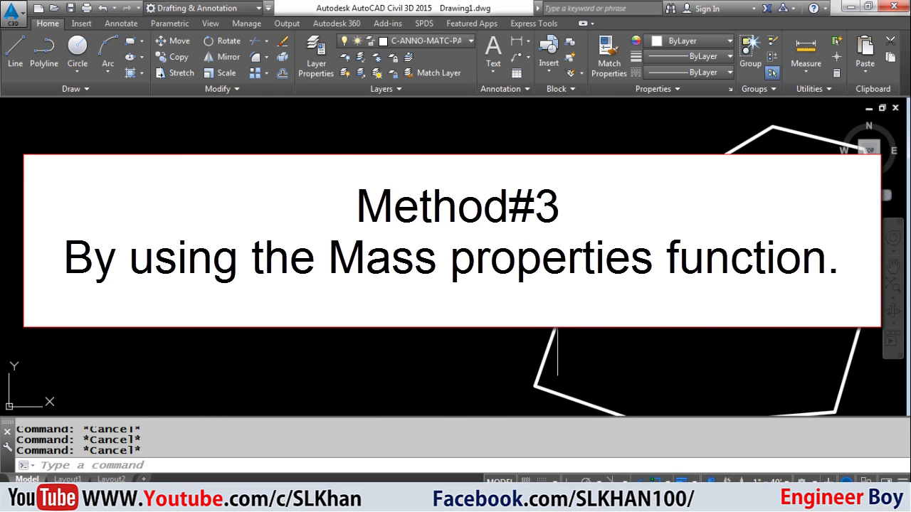
- Convert all segments of the hook-shaped outline in the middle of the drawing into a region
scroll(316, 259, down, 1)
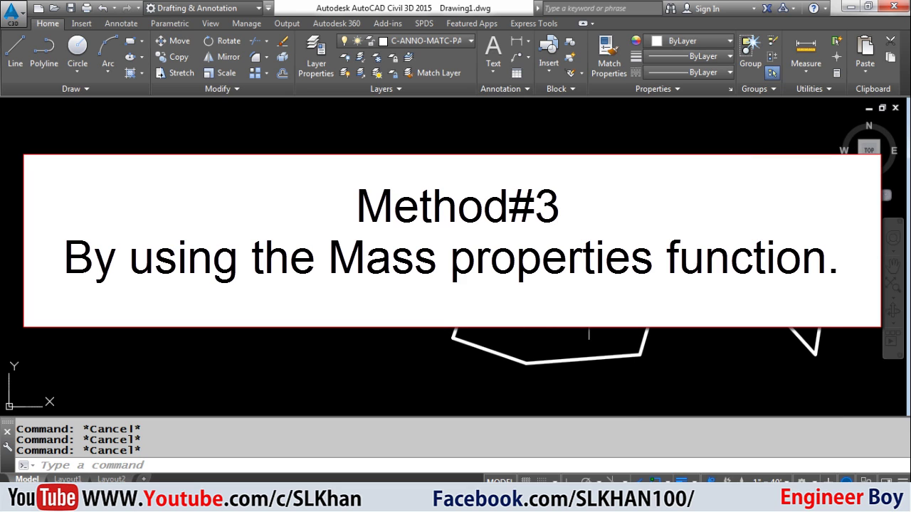
scroll(259, 284, down, 2)
scroll(433, 319, up, 3)
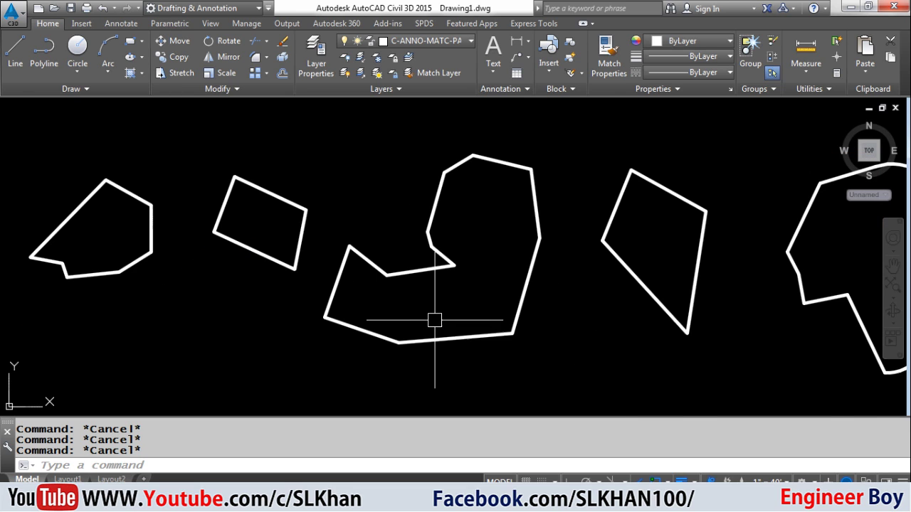
middle_drag(448, 281, 446, 299)
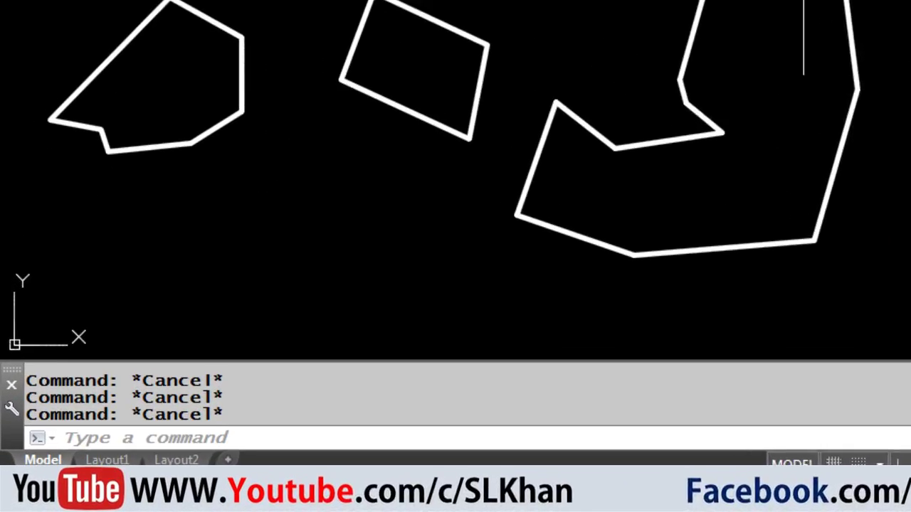
text(reg)
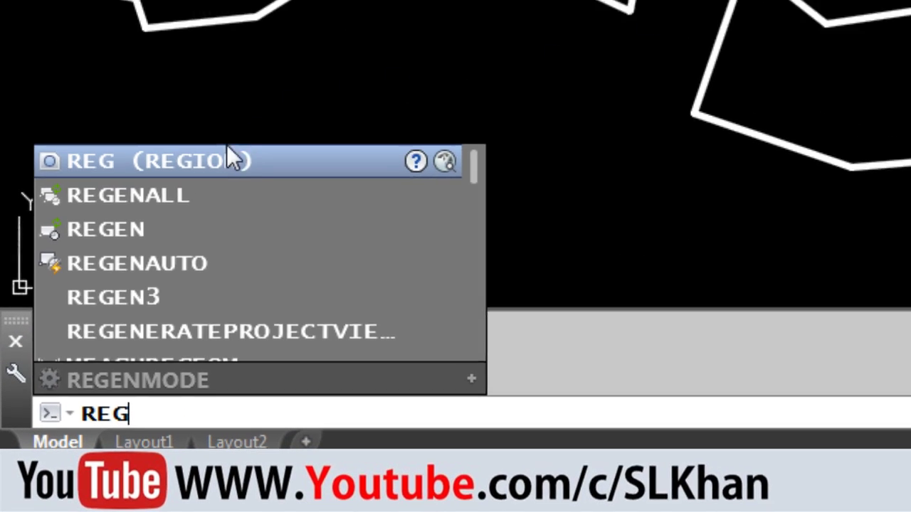
click(237, 137)
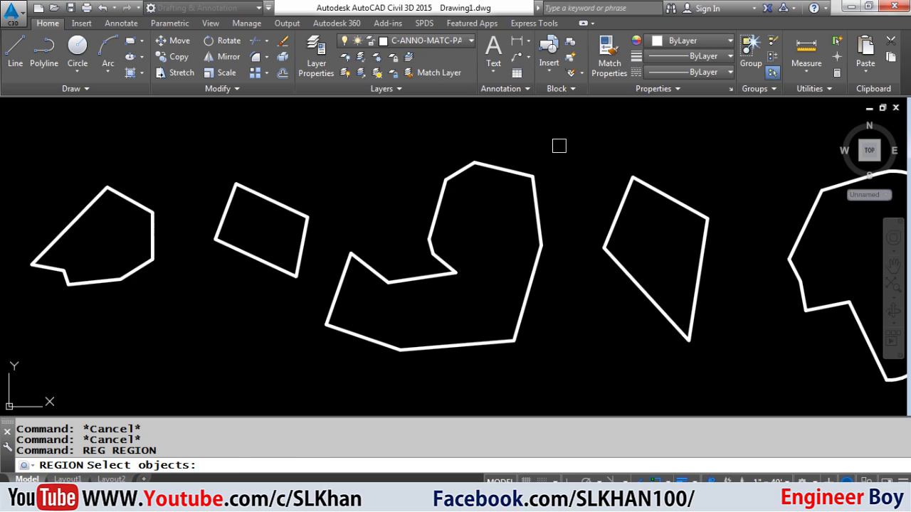
click(560, 146)
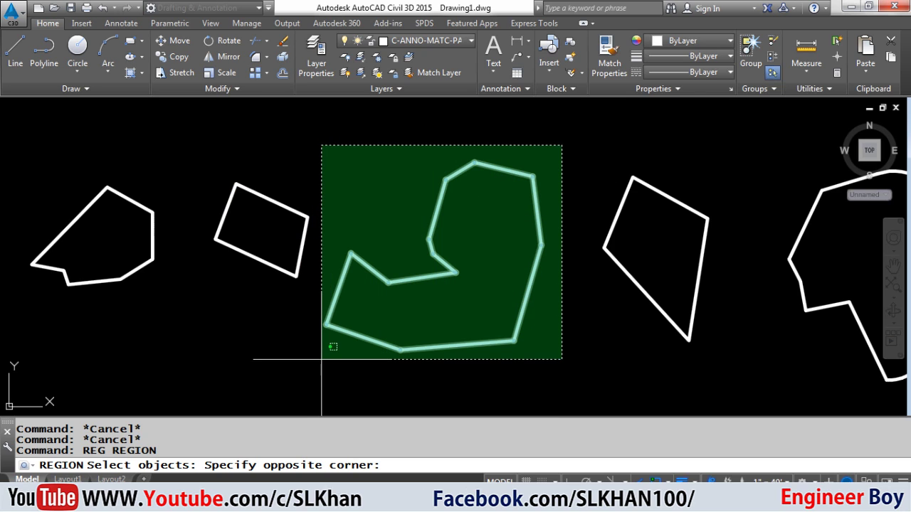
click(321, 359)
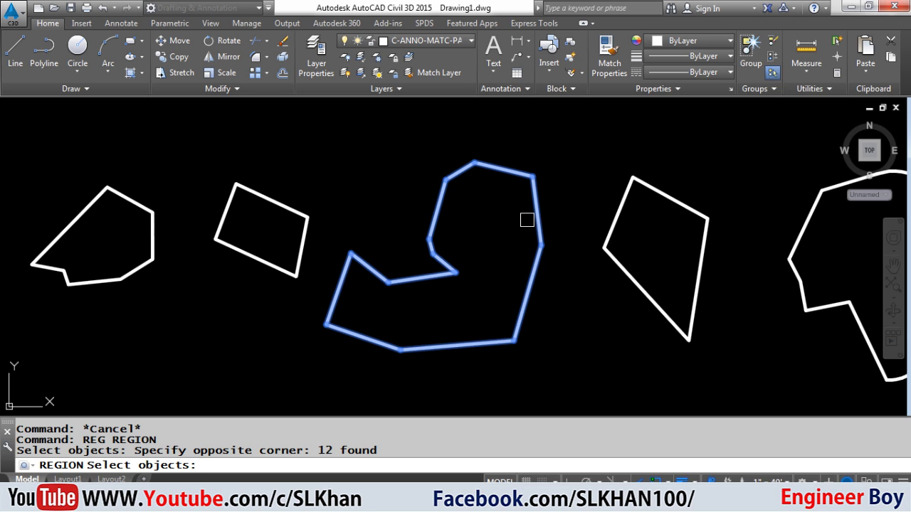
key(Return)
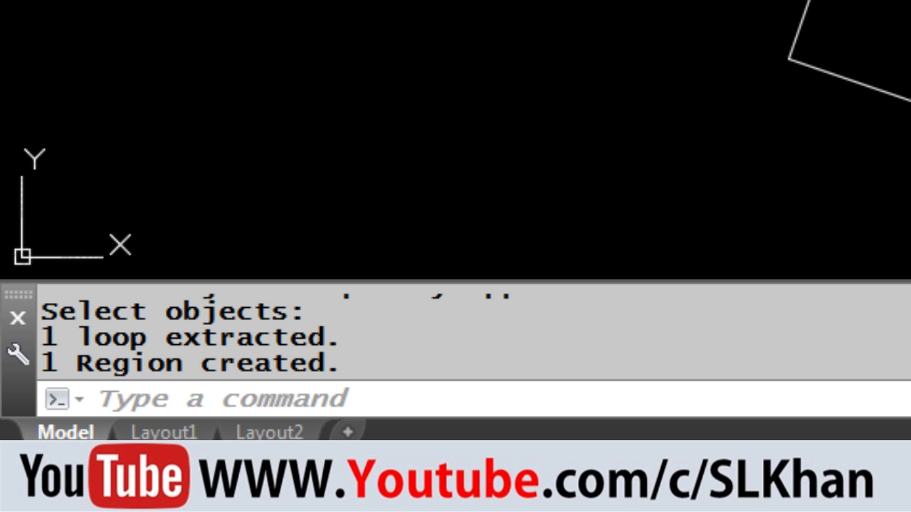
- Run MASSPROP on the hook-shaped region, highlight its area and perimeter, and close the report without writing a file
text(mass)
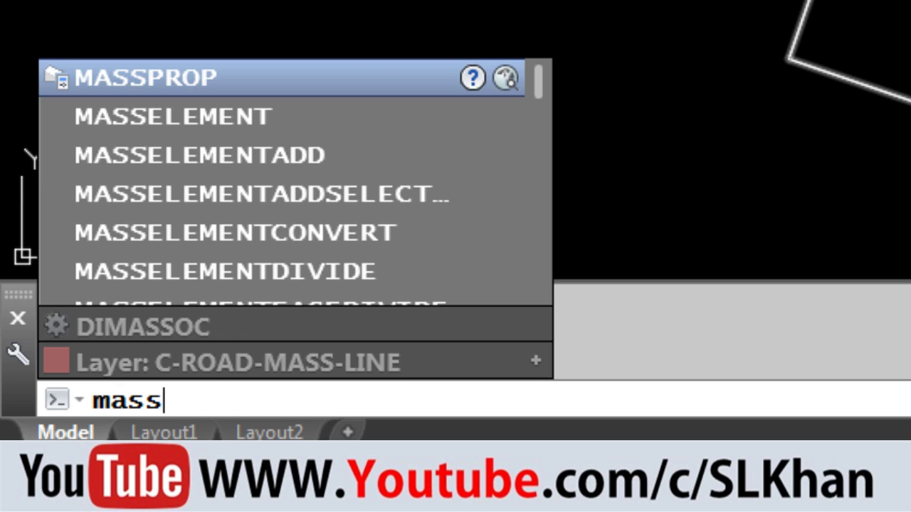
text(pr)
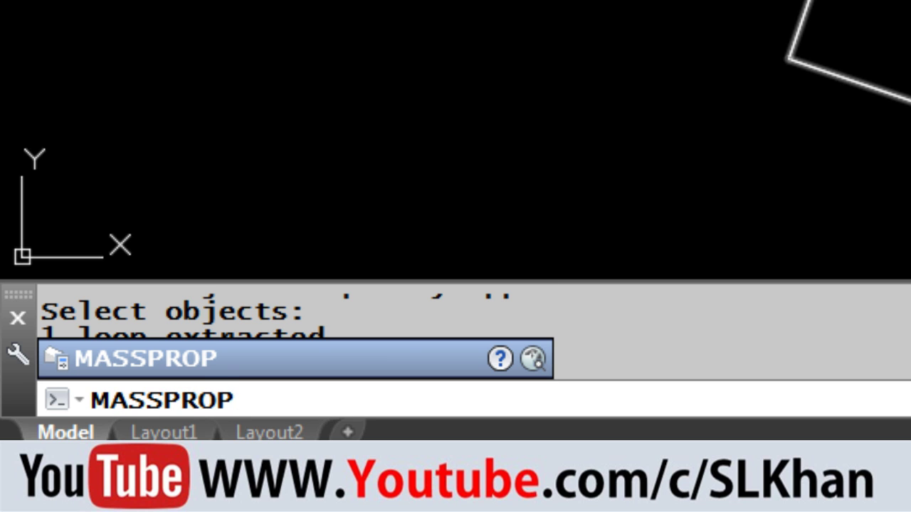
text(op)
key(Return)
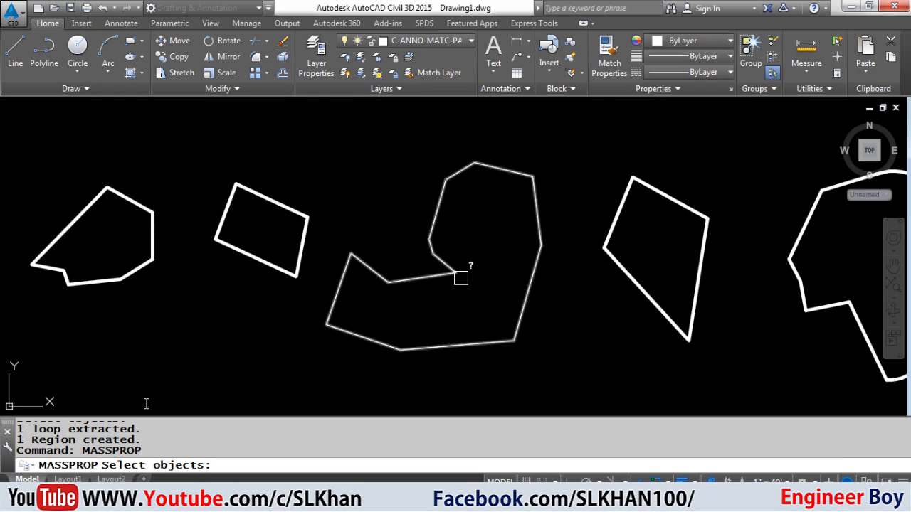
click(440, 264)
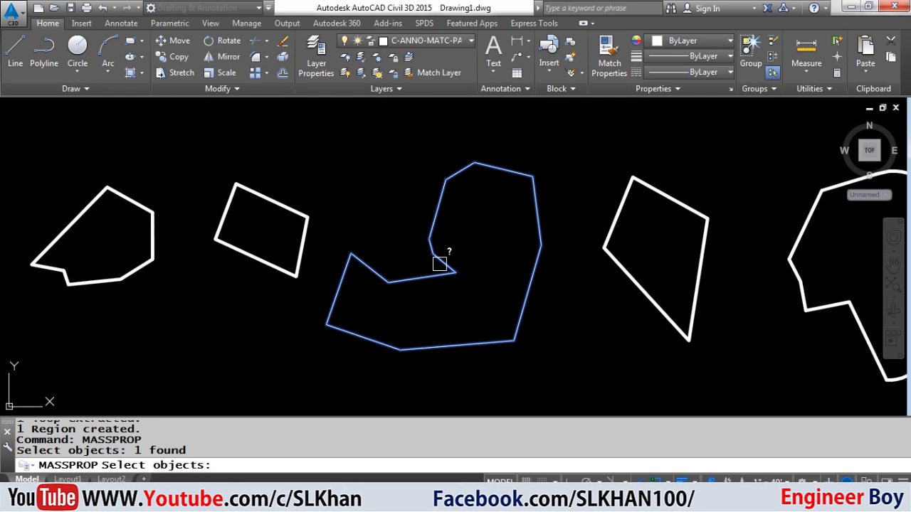
key(Return)
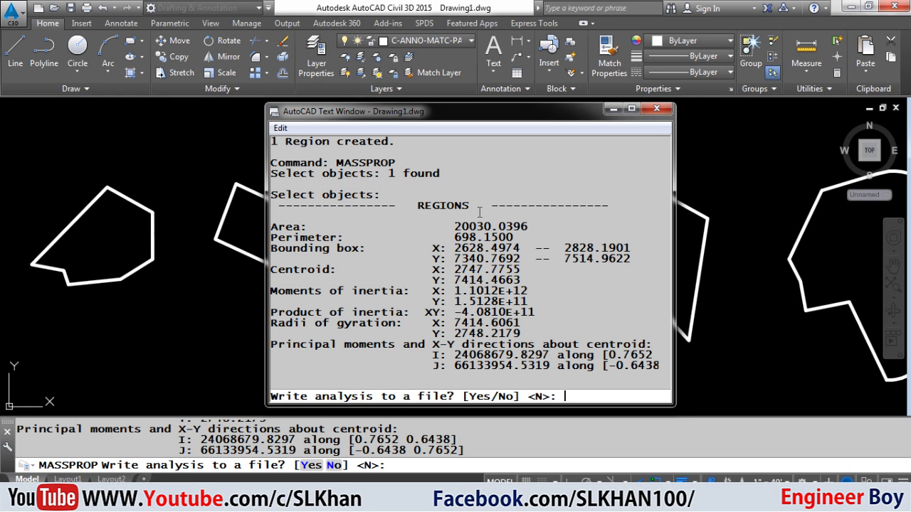
drag(515, 237, 273, 216)
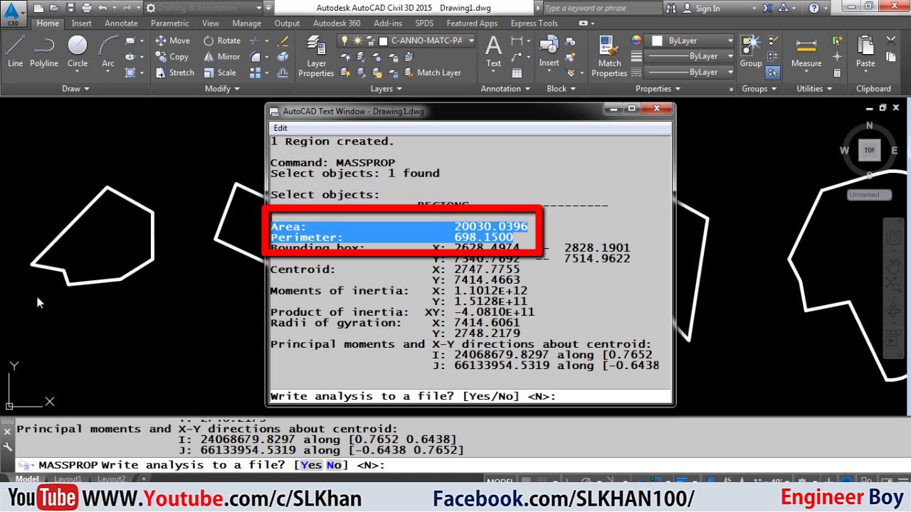
click(656, 108)
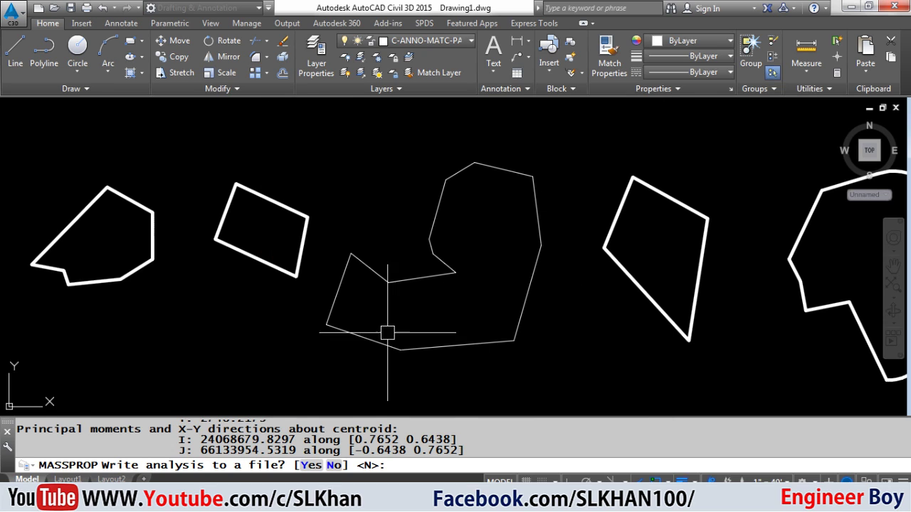
key(Escape)
key(Escape)
- Measure the area and perimeter of the kite-shaped outline with the AREA command by picking its four corners and returning to the first
scroll(463, 252, up, 5)
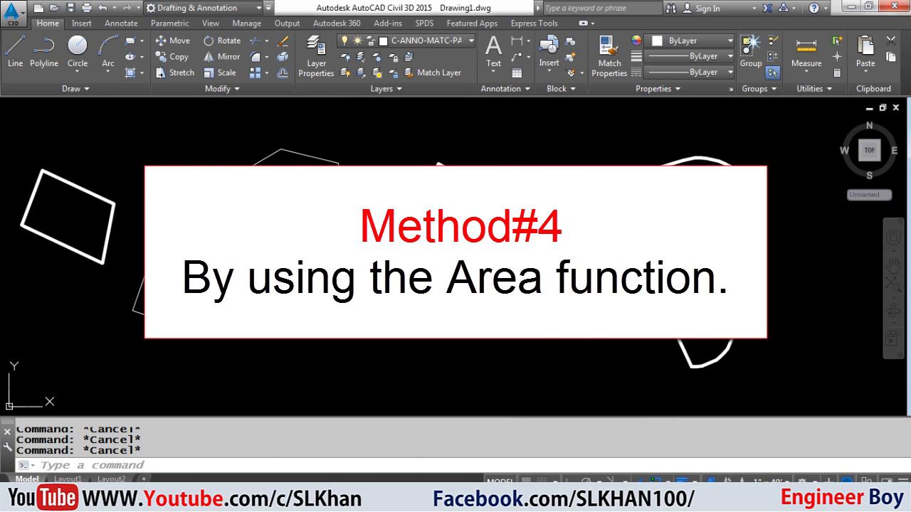
middle_drag(455, 252, 445, 264)
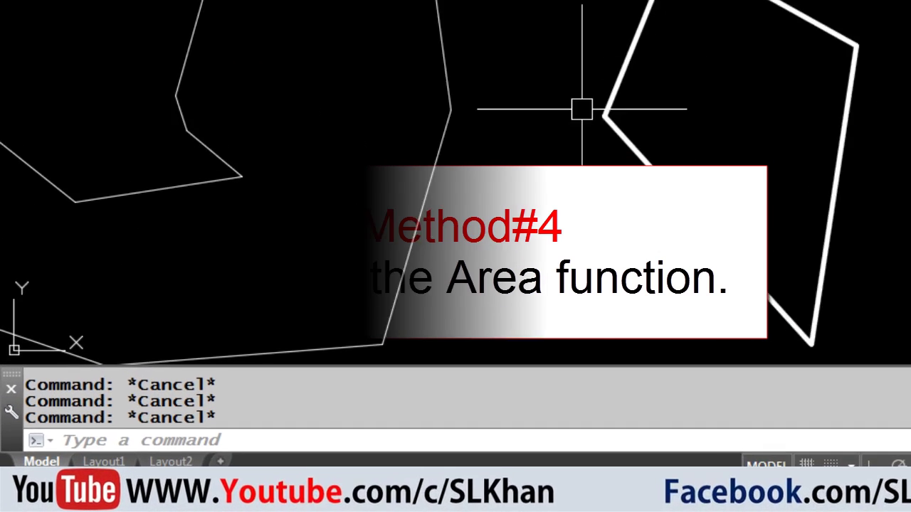
click(346, 269)
click(403, 304)
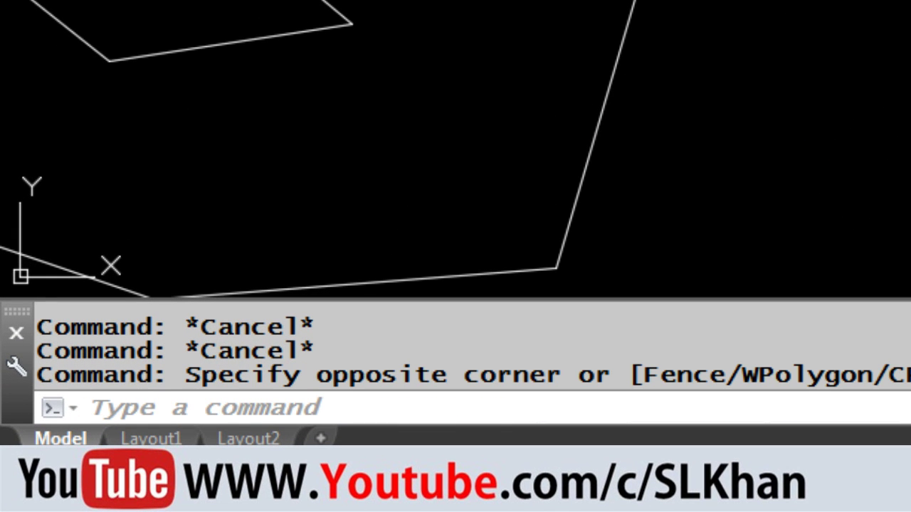
text(aa)
key(Return)
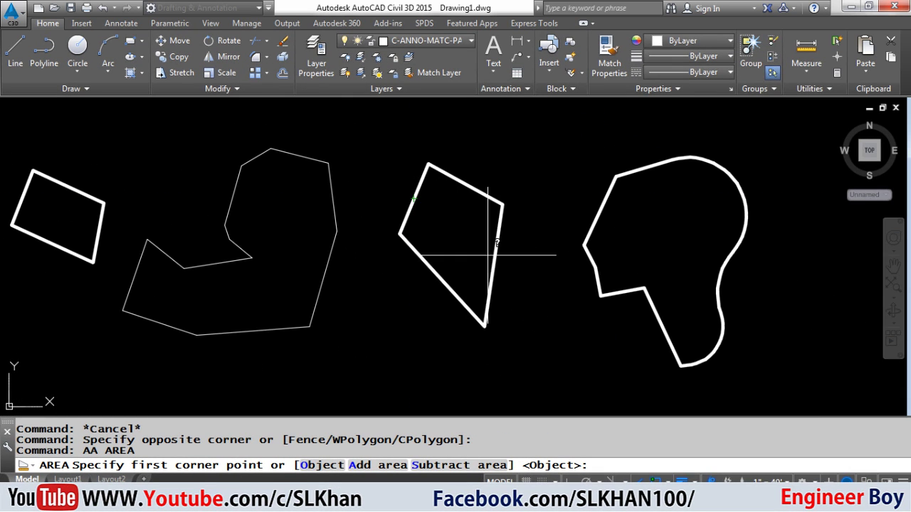
click(428, 164)
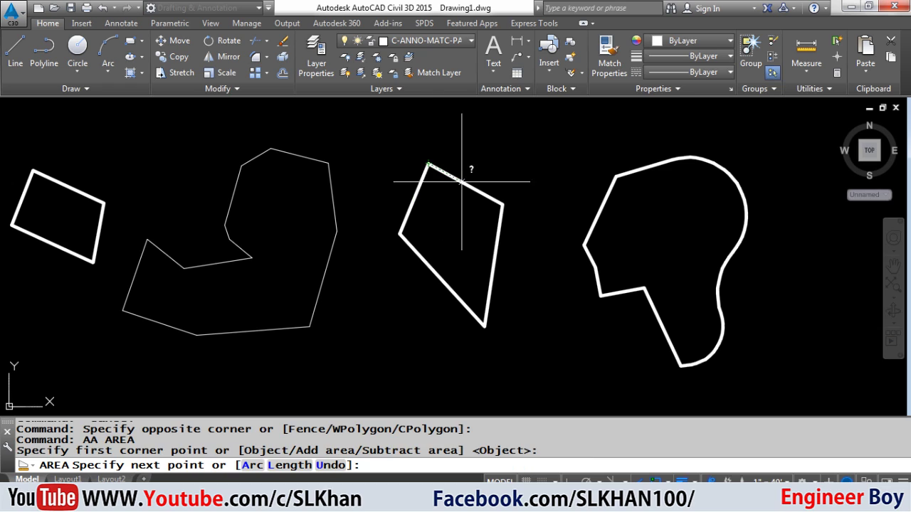
click(502, 204)
click(485, 324)
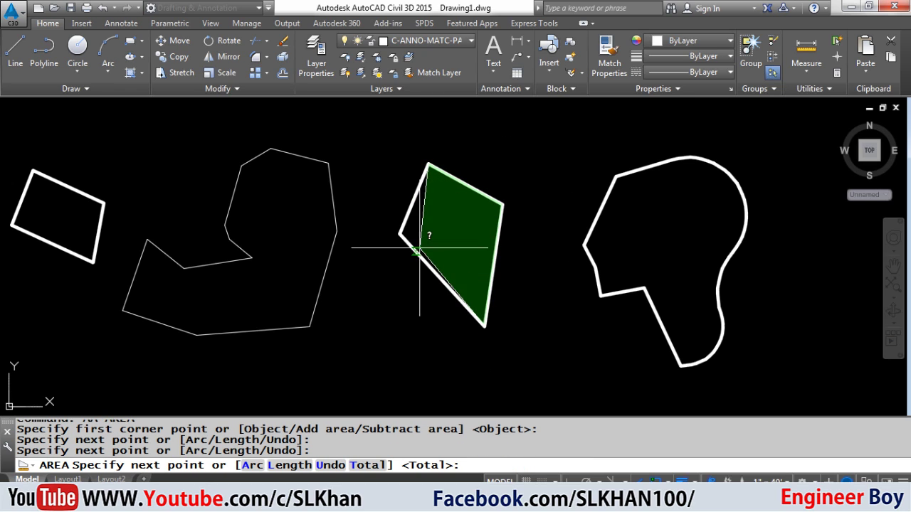
click(400, 232)
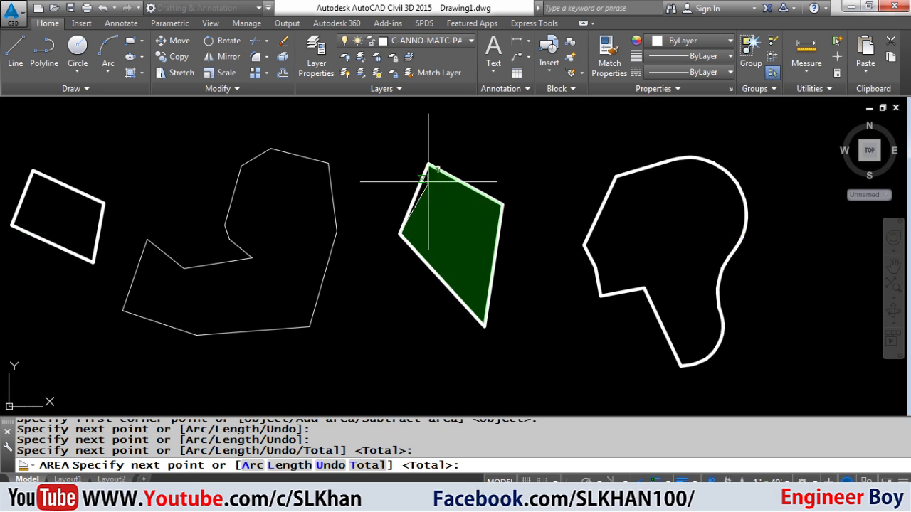
click(428, 163)
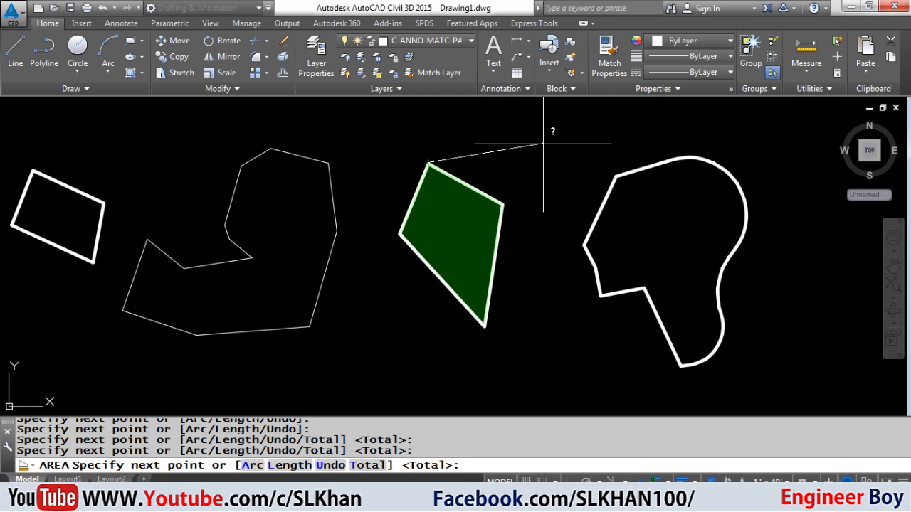
key(Return)
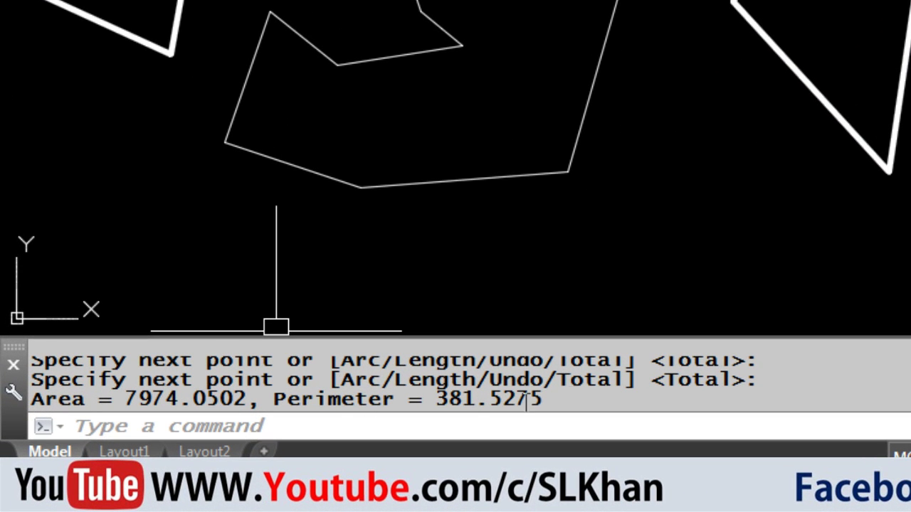
- Highlight the kite's area and perimeter in the command history, and clear the highlight
mouse_move(574, 393)
mouse_down()
mouse_move(227, 395)
mouse_move(31, 379)
mouse_up()
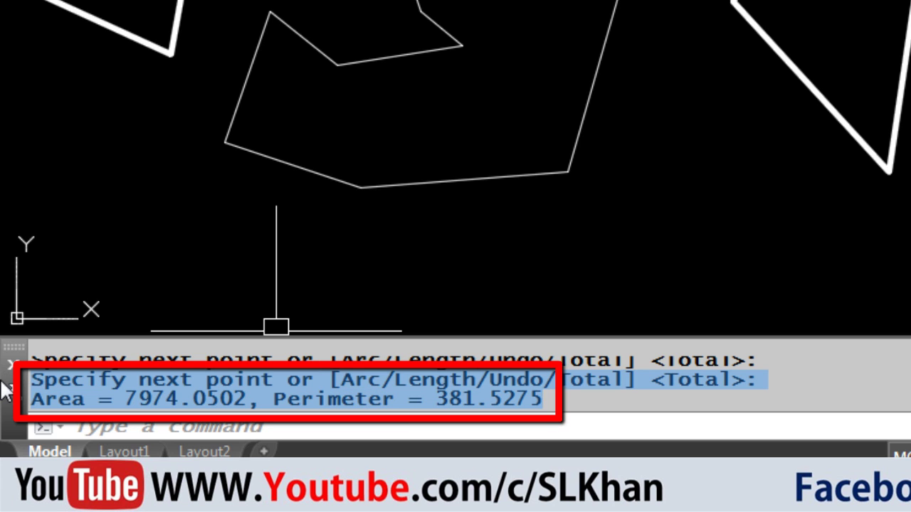
key(Escape)
drag(591, 404, 43, 401)
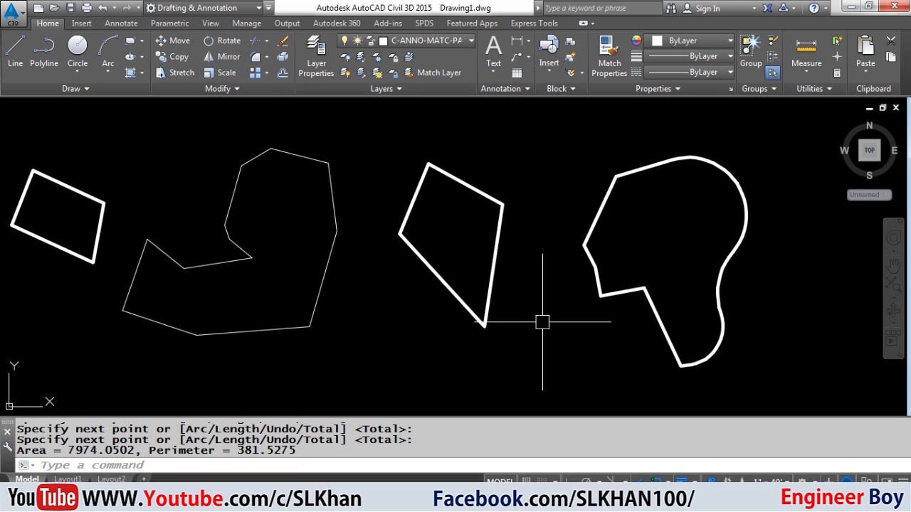
key(Escape)
key(Escape)
key(Escape)
key(Escape)
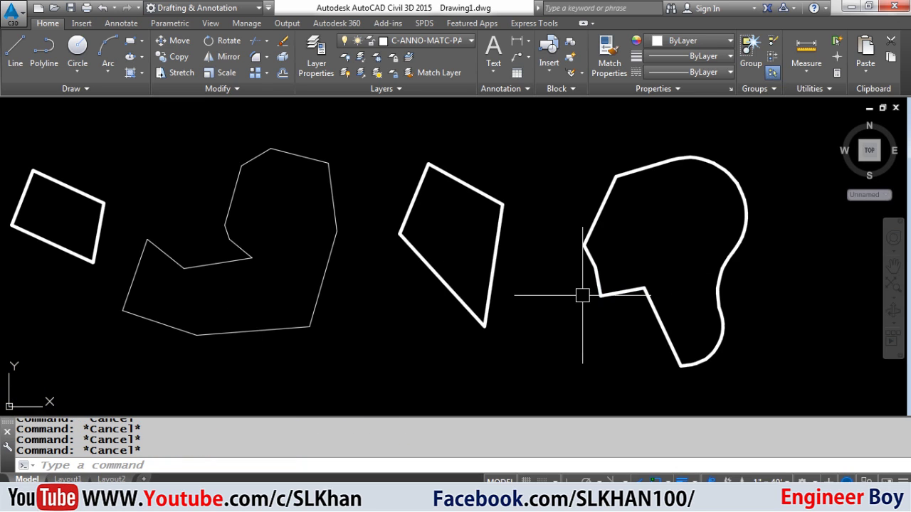
- Inspect the separate line and arc segments of the head-shaped outline by selecting them, and clear the selection
click(695, 158)
middle_drag(750, 198, 539, 202)
key(Escape)
click(496, 293)
key(Escape)
key(Escape)
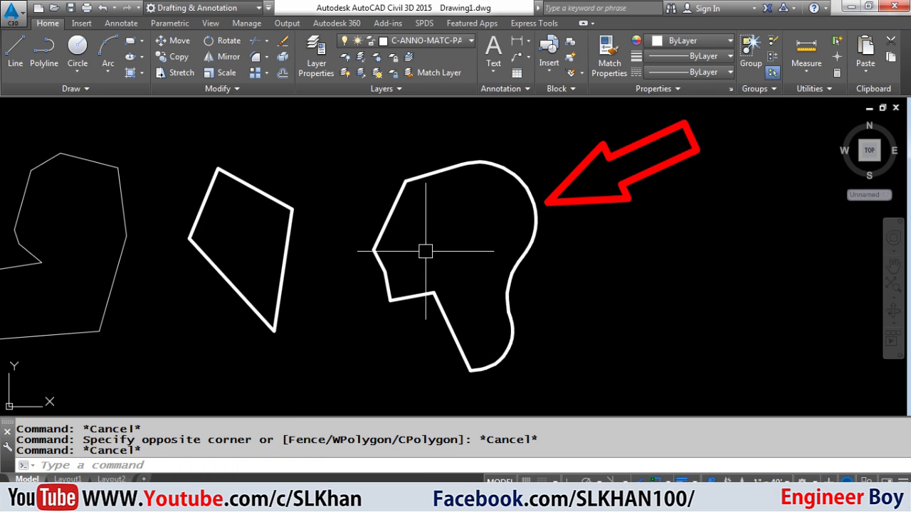
click(509, 299)
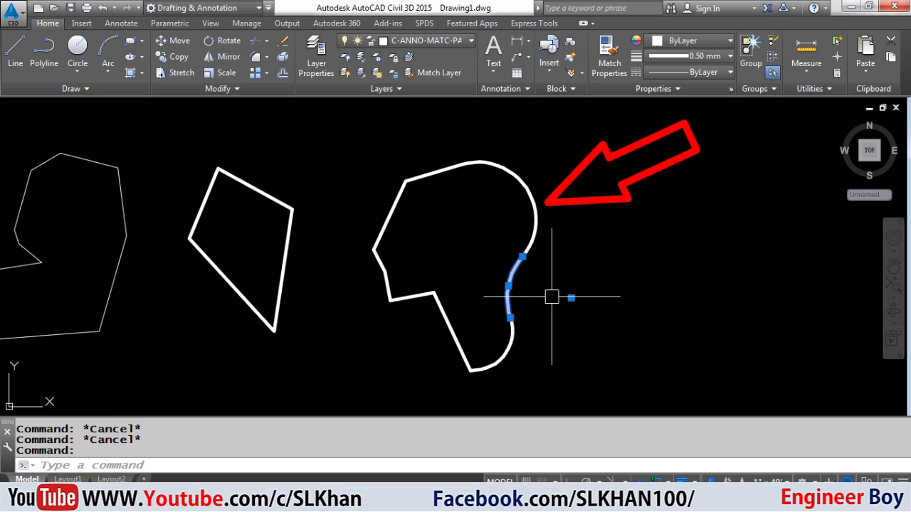
key(Escape)
click(607, 122)
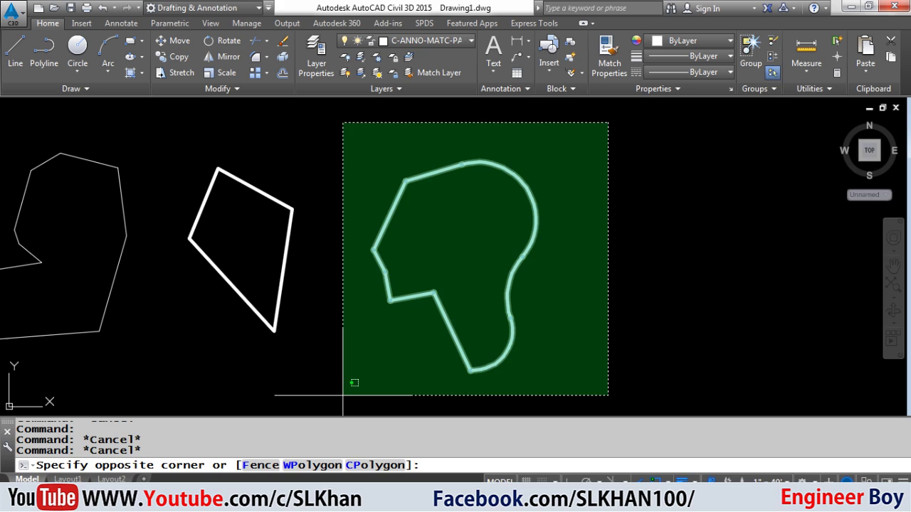
key(Escape)
click(574, 144)
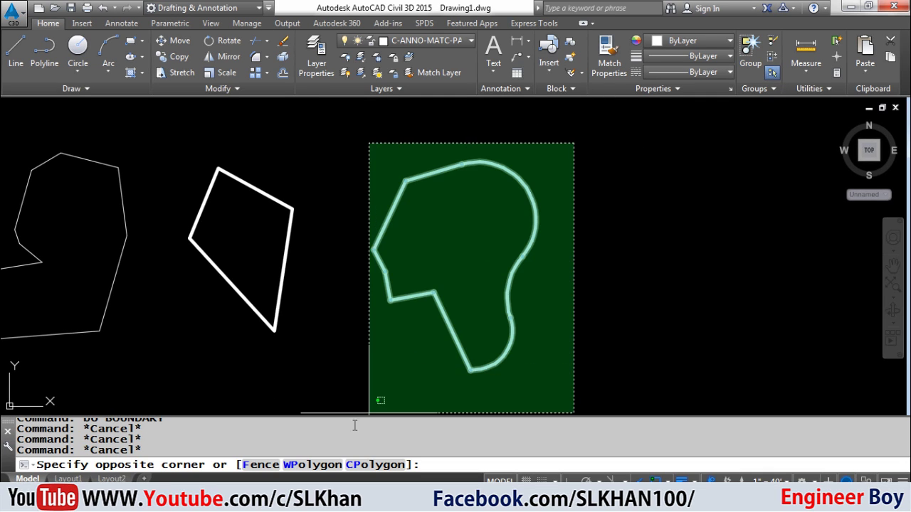
click(245, 390)
key(Escape)
- Create a closed boundary polyline from an internal point of the head-shaped outline, with Polyline as the object type
text(b)
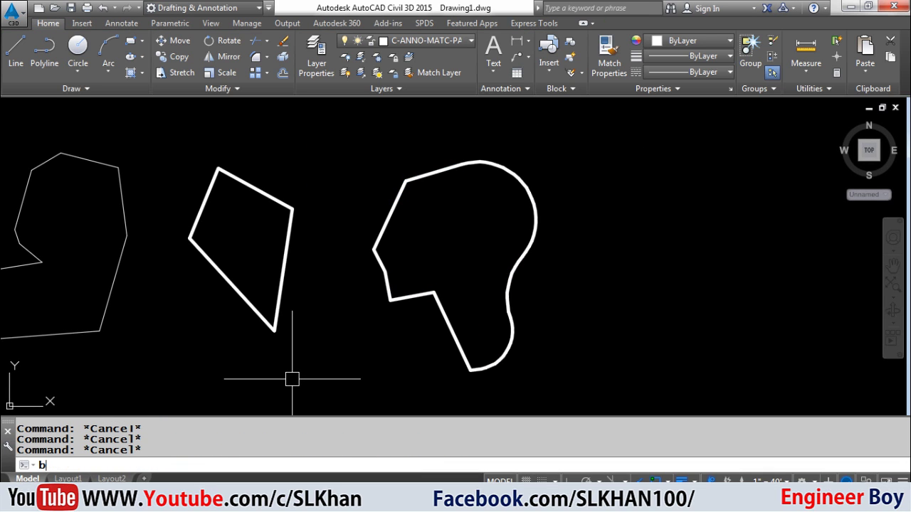
text(o)
key(Return)
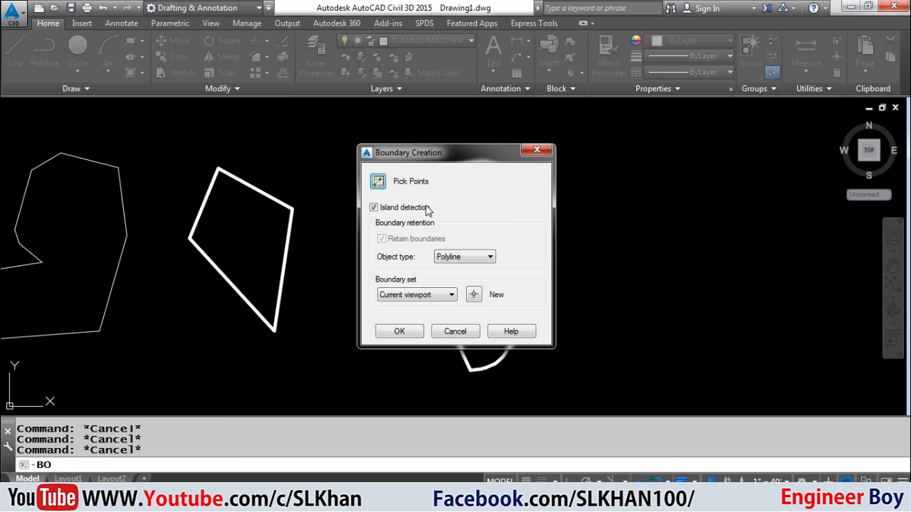
click(384, 183)
click(458, 220)
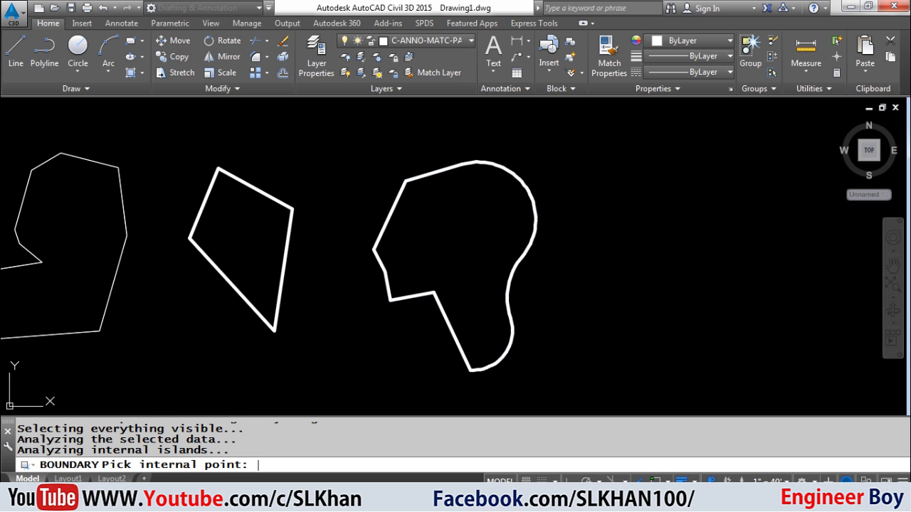
key(Return)
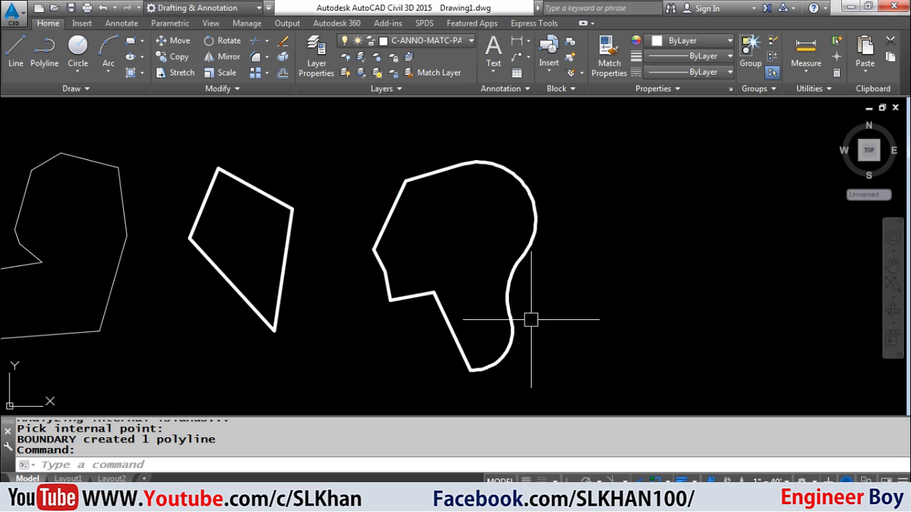
key(Escape)
key(Escape)
key(Escape)
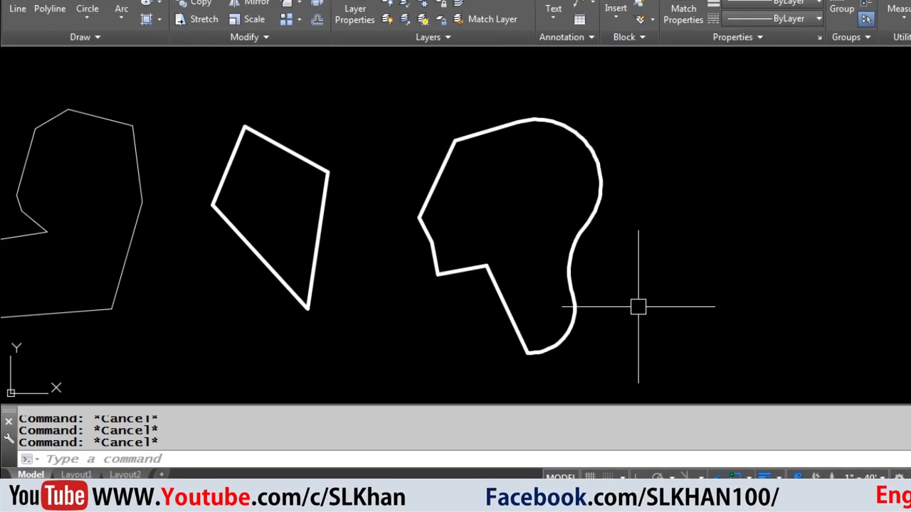
- Measure the area and perimeter of the head-shaped boundary polyline using the AREA command's Object option
text(aa)
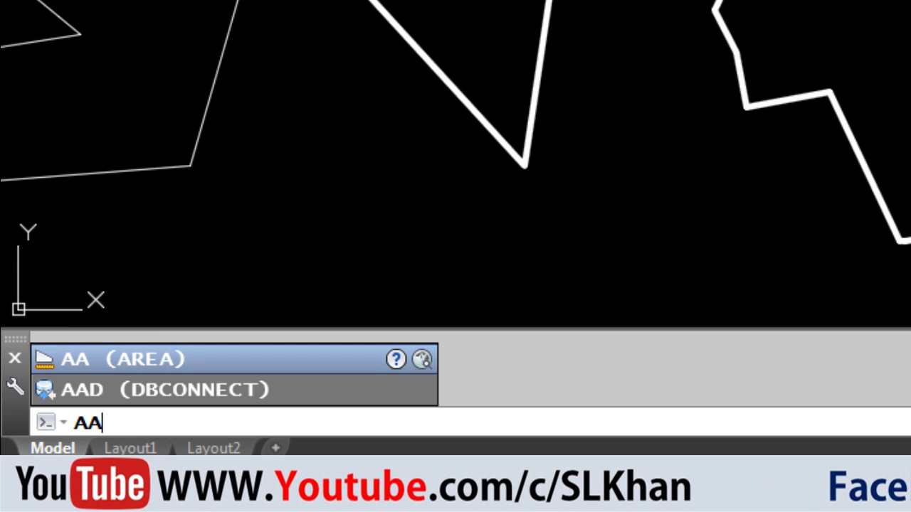
key(Return)
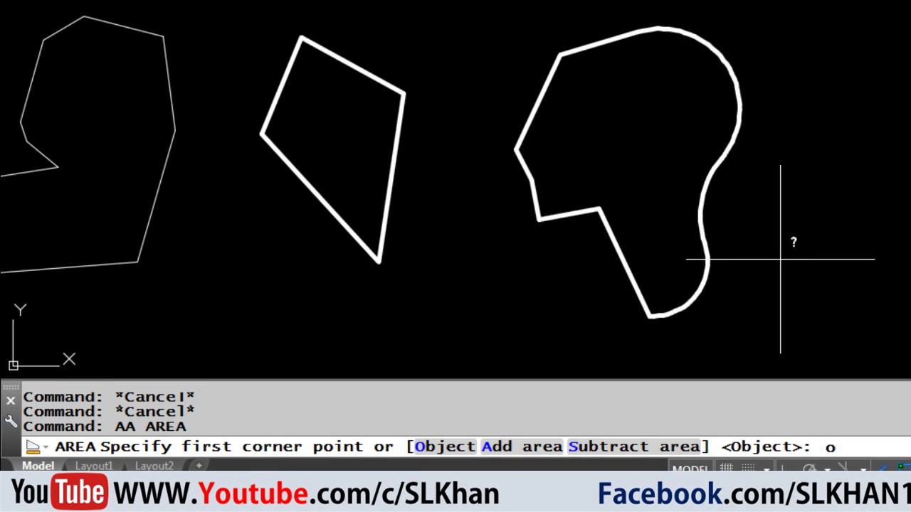
text(o)
key(Return)
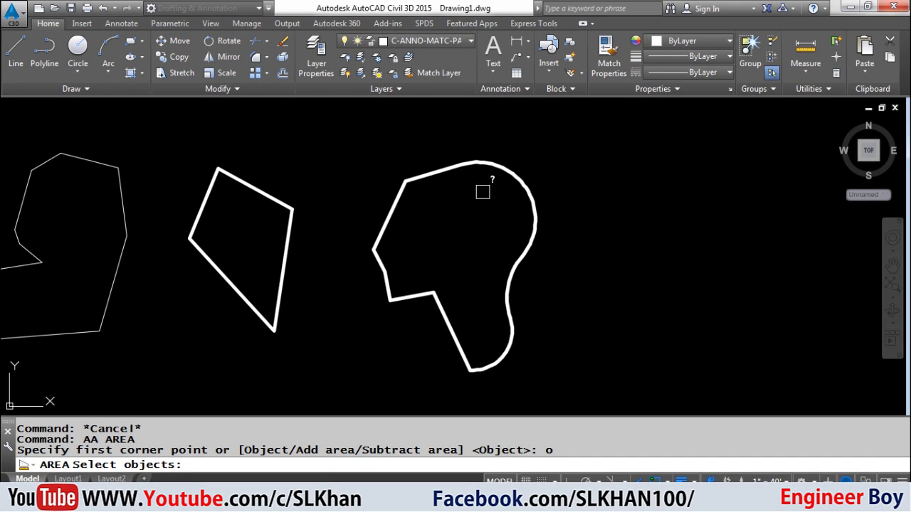
click(462, 162)
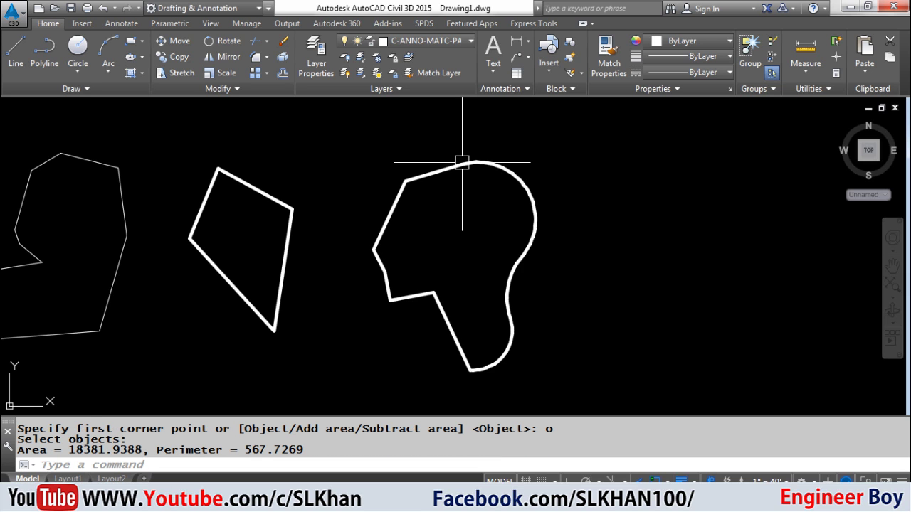
- Copy the area and perimeter result line of the head-shaped boundary from the command history
drag(448, 424, 183, 406)
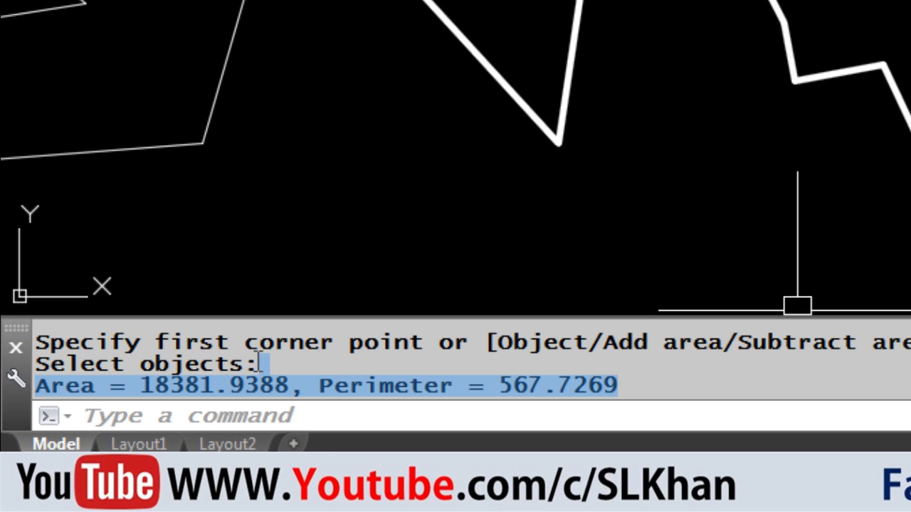
drag(96, 374, 35, 388)
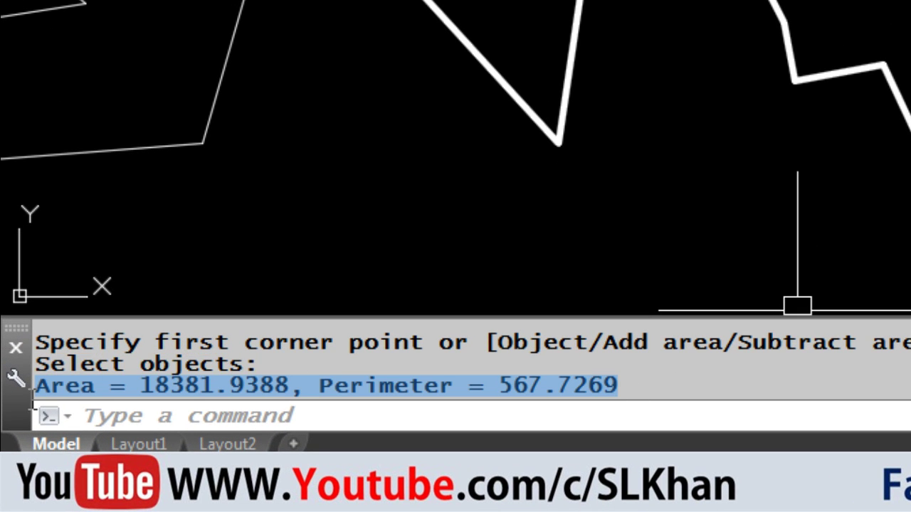
right_click(77, 396)
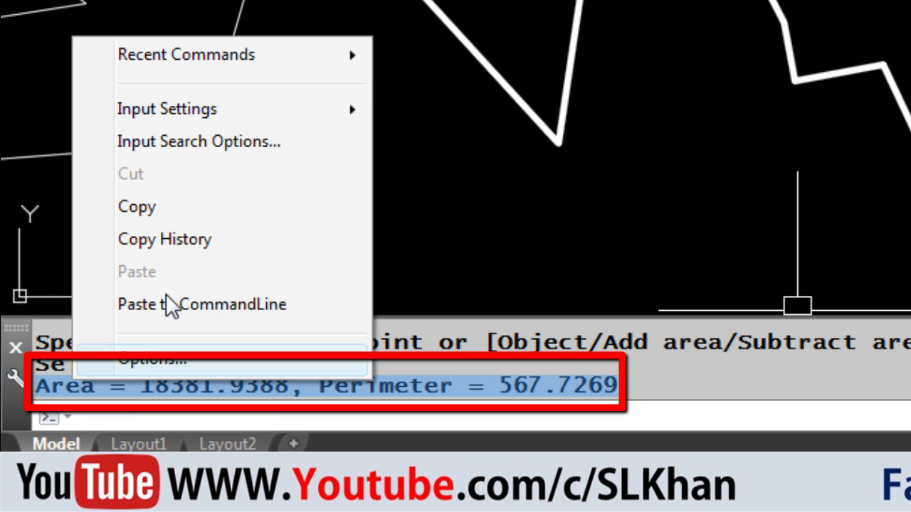
click(150, 208)
- Paste the copied area and perimeter line into the drawing as text inside the head-shaped outline, and inspect it up close
right_click(859, 34)
mouse_move(505, 284)
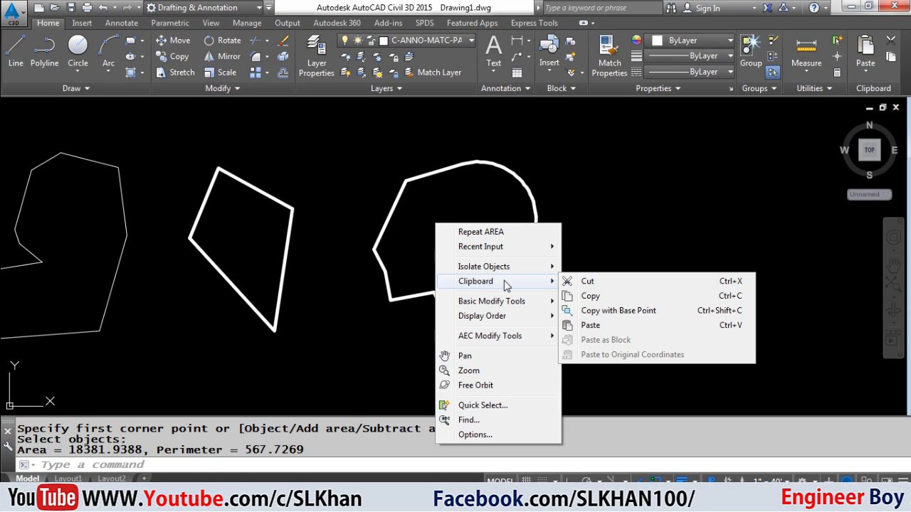
click(614, 325)
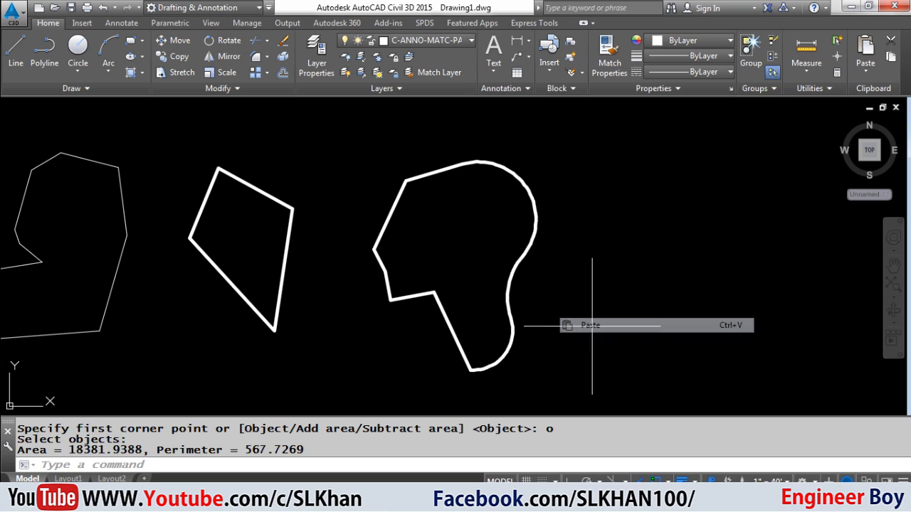
click(405, 248)
scroll(479, 220, up, 5)
key(Escape)
key(Escape)
scroll(602, 193, up, 5)
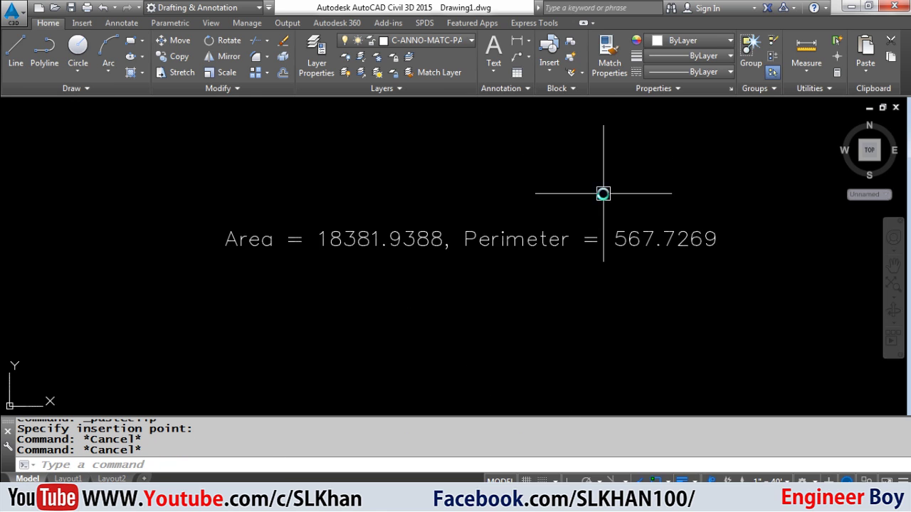
middle_drag(377, 289, 424, 281)
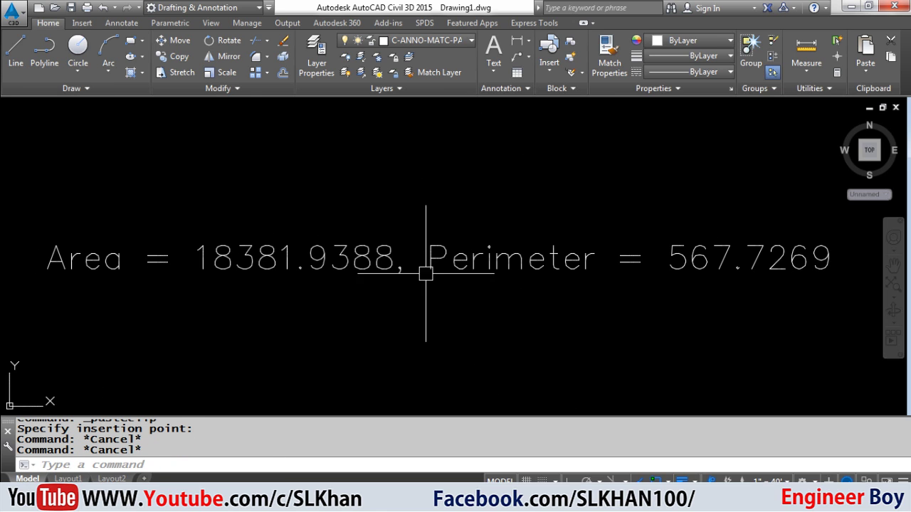
key(Escape)
- Select all five closed shapes and the pasted text with a crossing window
scroll(426, 273, down, 3)
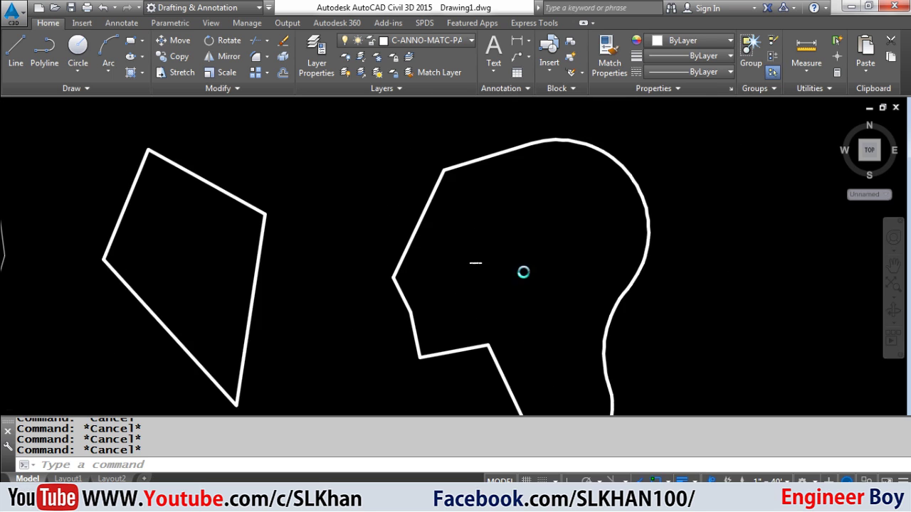
scroll(523, 272, down, 6)
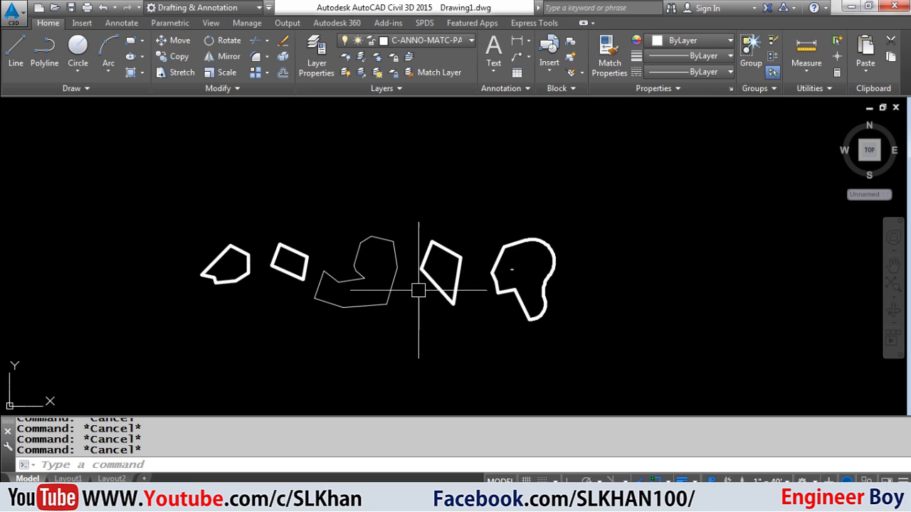
scroll(316, 276, up, 2)
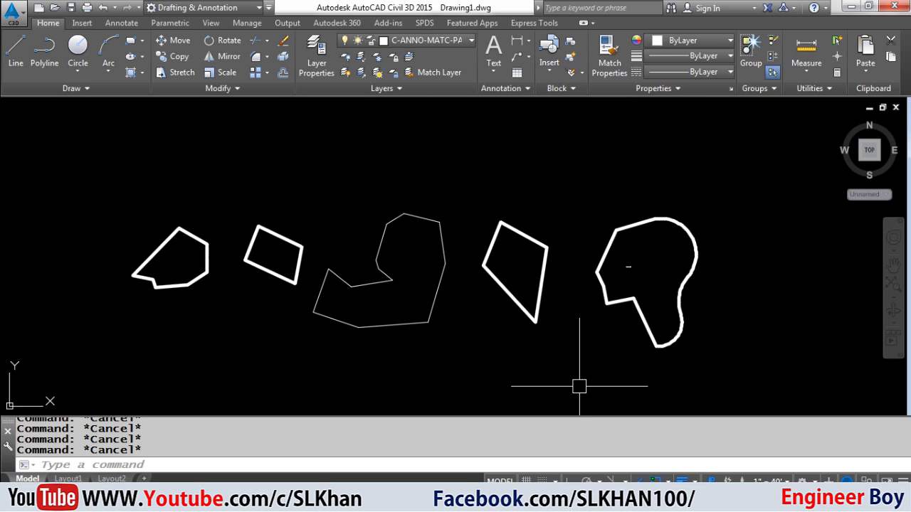
click(725, 150)
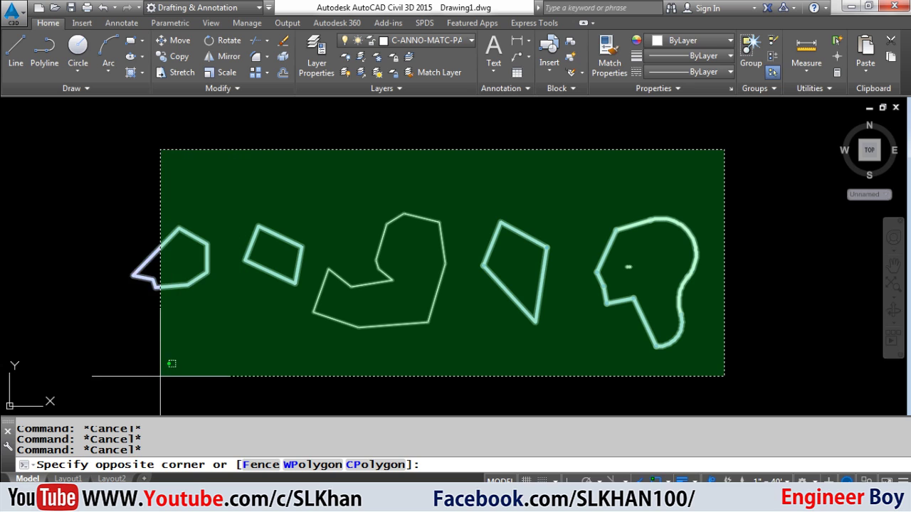